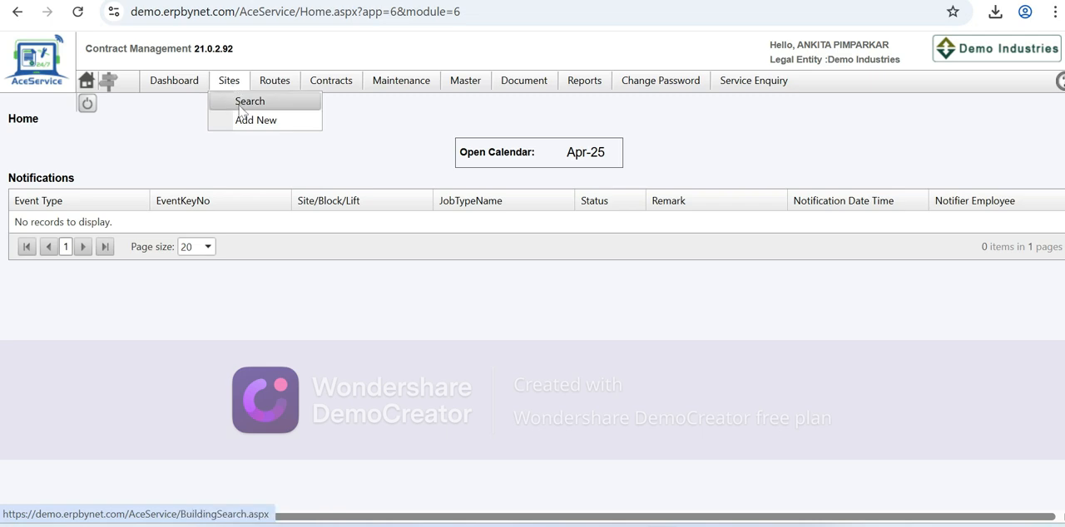
- Open the JP TOWER site from the site search, set its site code to JTP and save the record
left_click(242, 108)
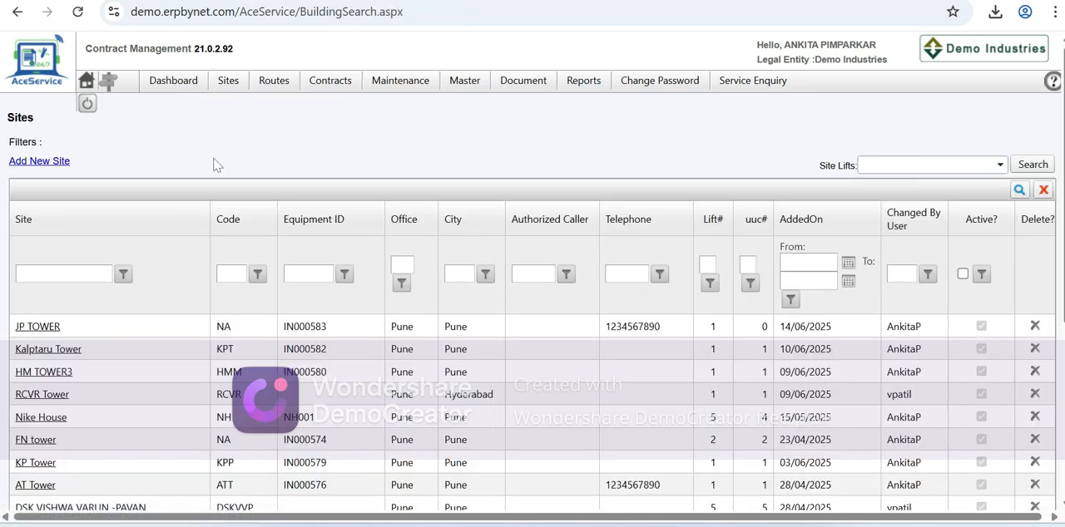
left_click(31, 329)
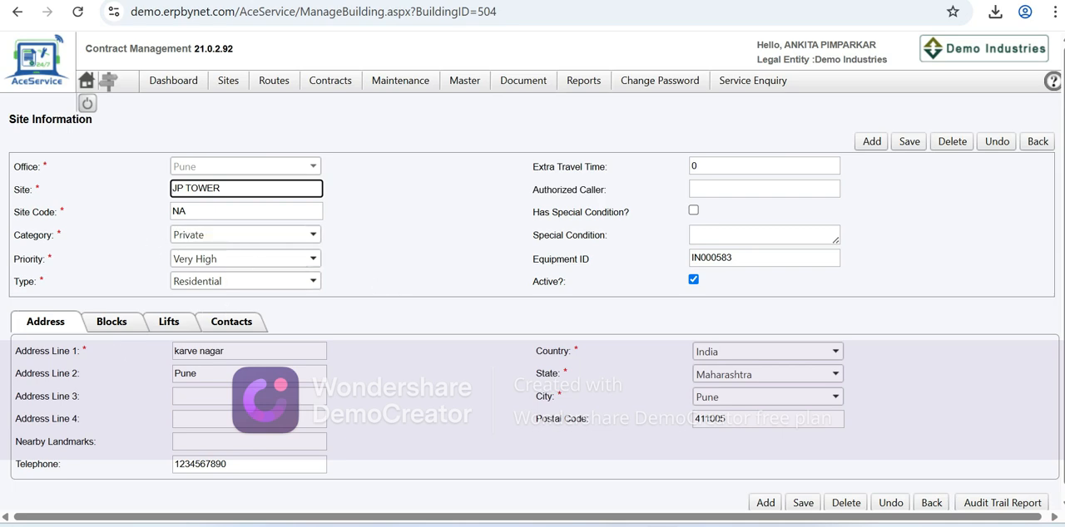
left_click(185, 211)
key("BackSpace")
key("BackSpace")
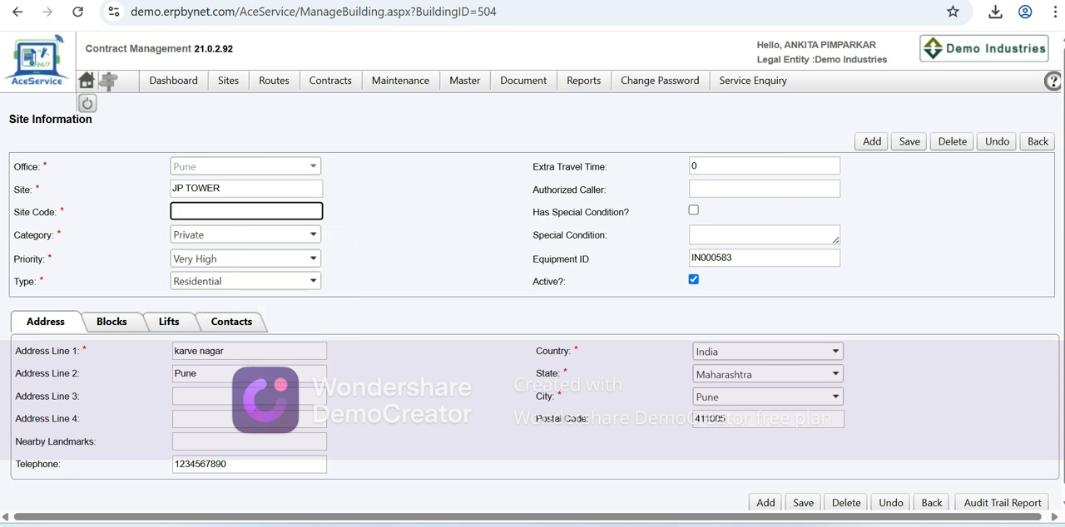
type("JTP")
left_click(377, 275)
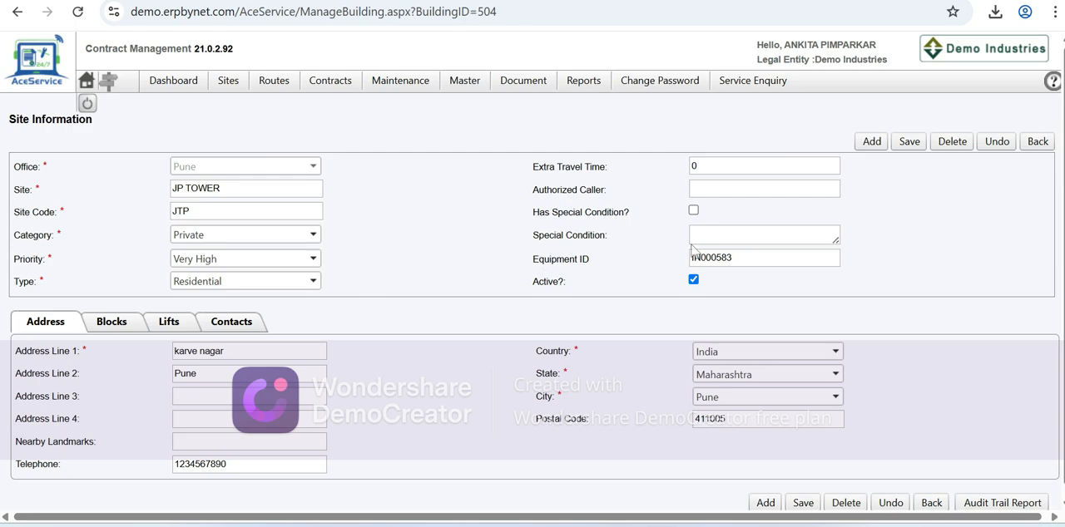
left_click(909, 143)
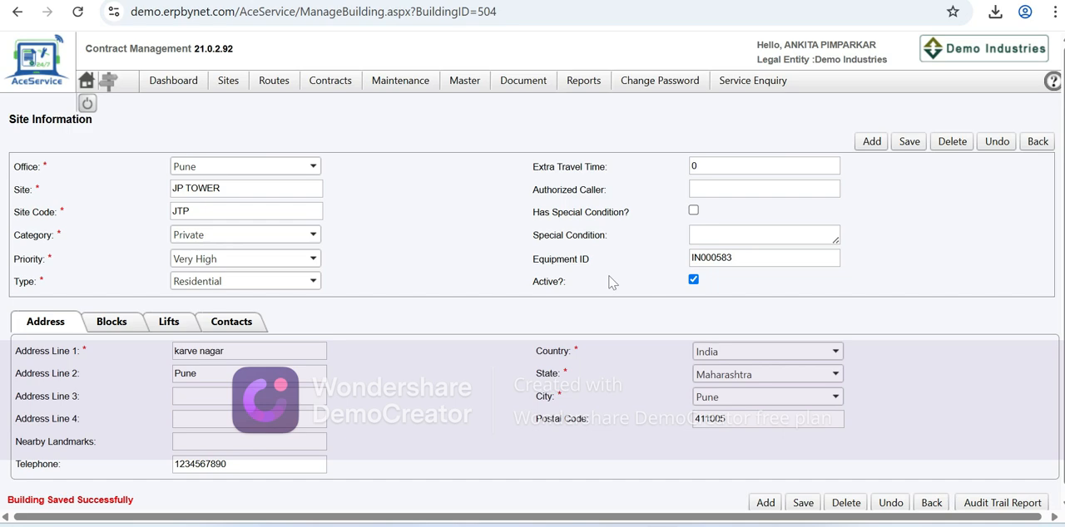
- Review the blocks and lifts listed for the JP TOWER site
scroll(539, 303, "down", 1)
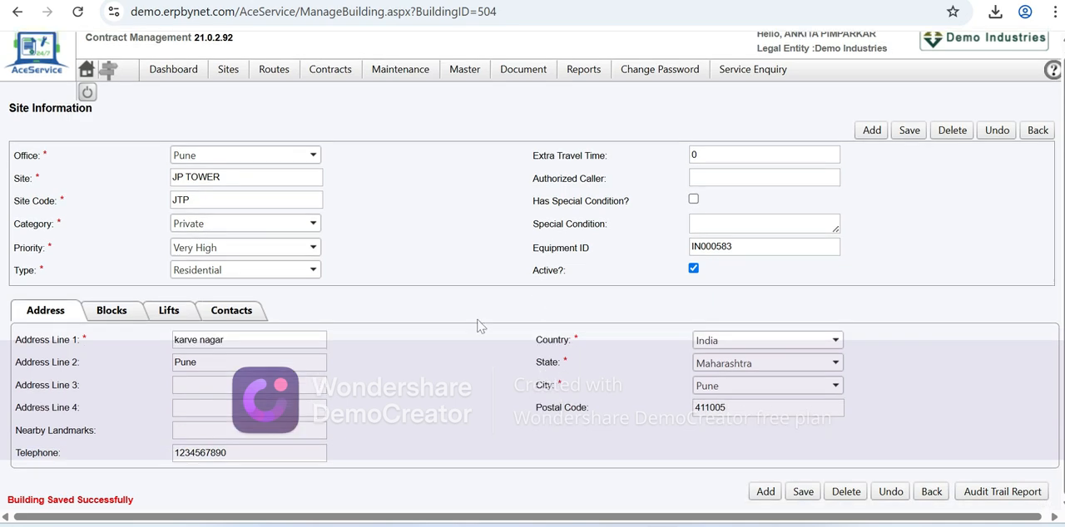
left_click(108, 319)
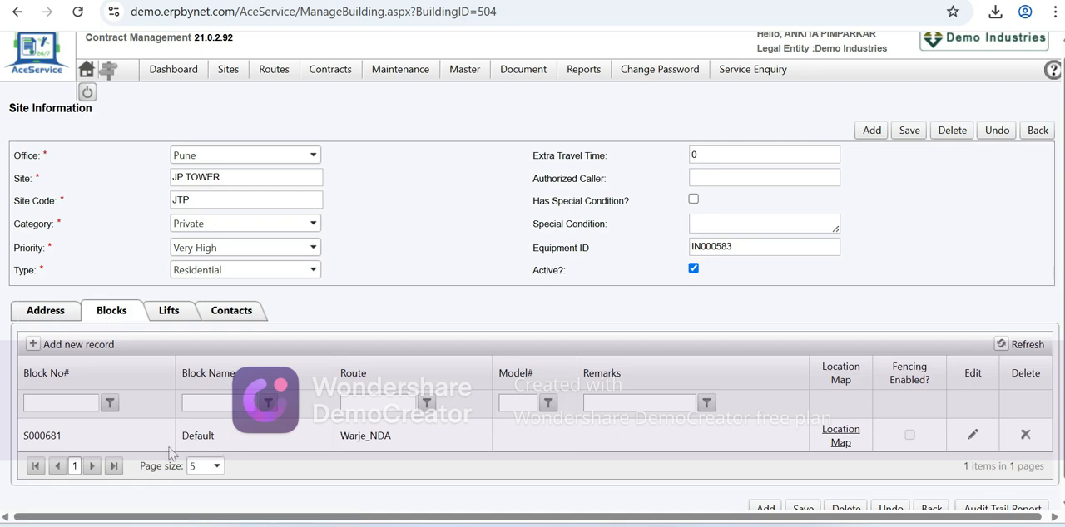
scroll(282, 458, "down", 1)
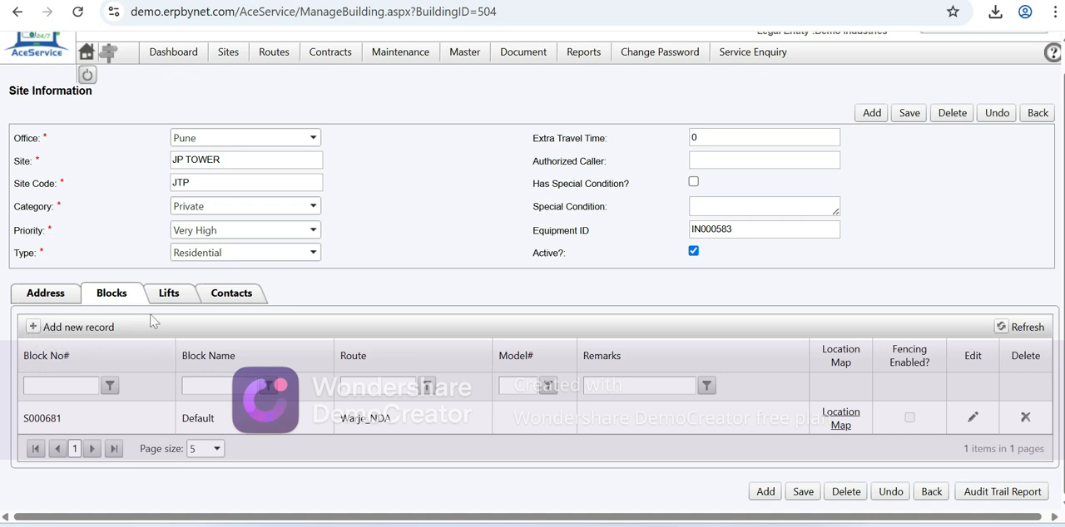
left_click(171, 298)
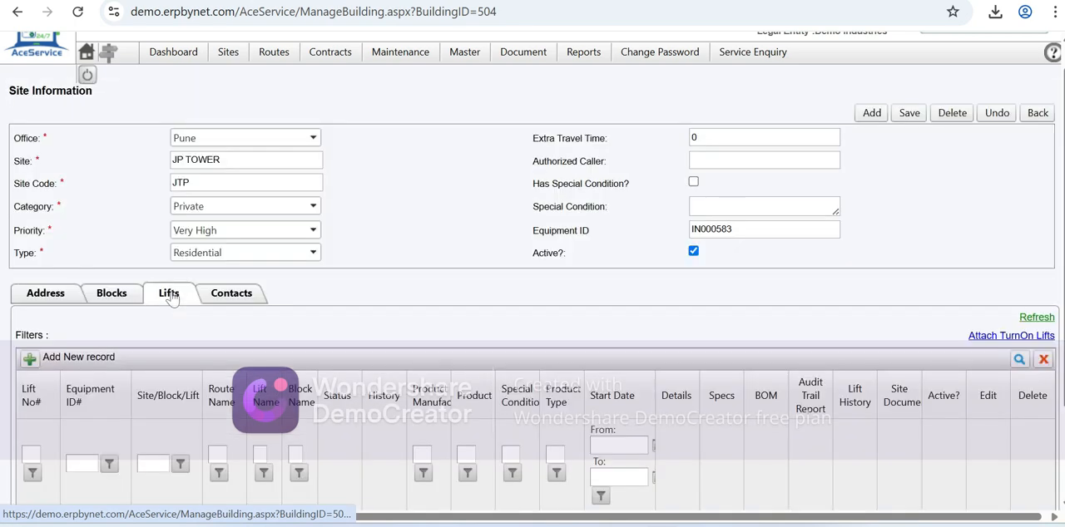
scroll(236, 438, "down", 2)
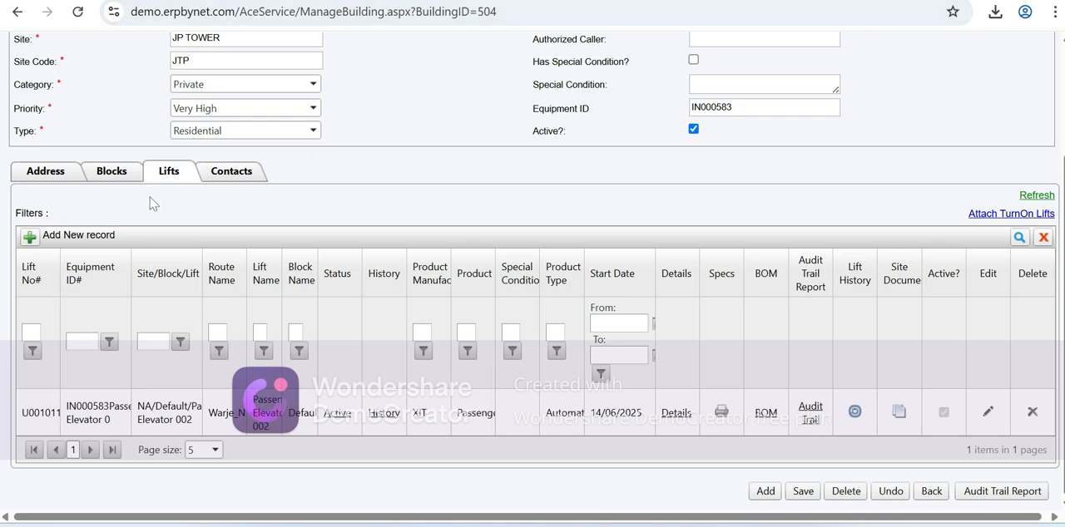
- Examine the fields of a new lift record for the site and cancel it without saving
left_click(28, 239)
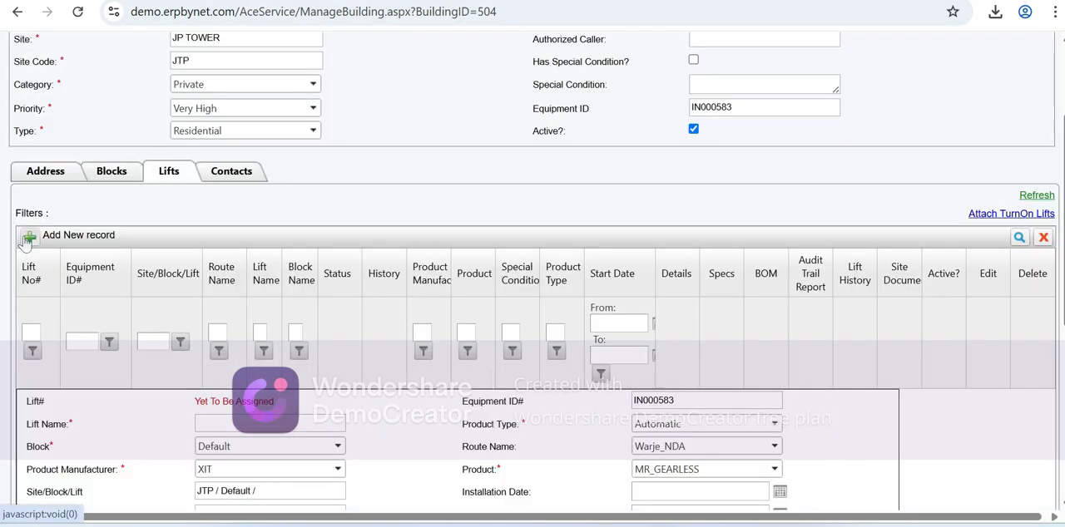
scroll(95, 329, "down", 2)
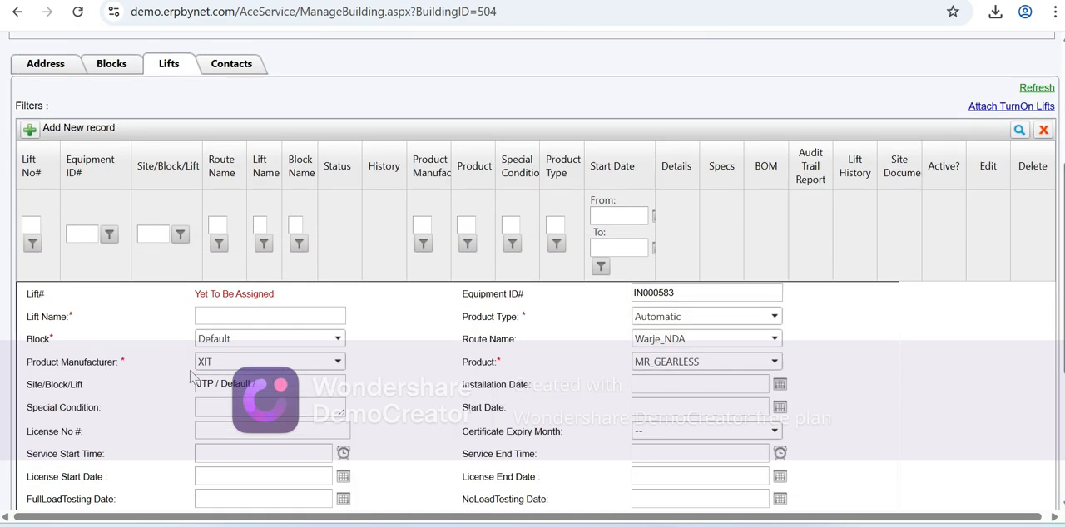
scroll(50, 416, "down", 4)
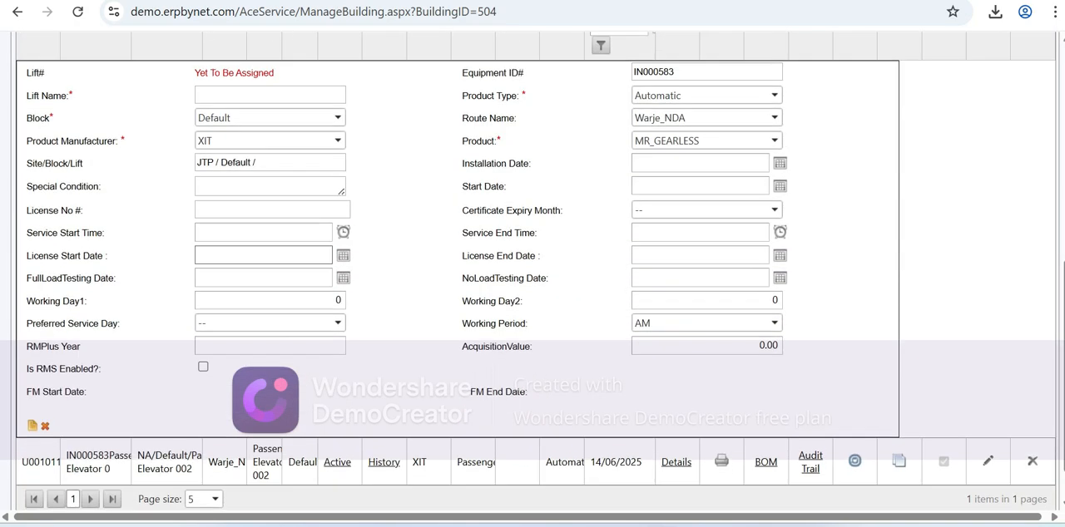
left_click(39, 427)
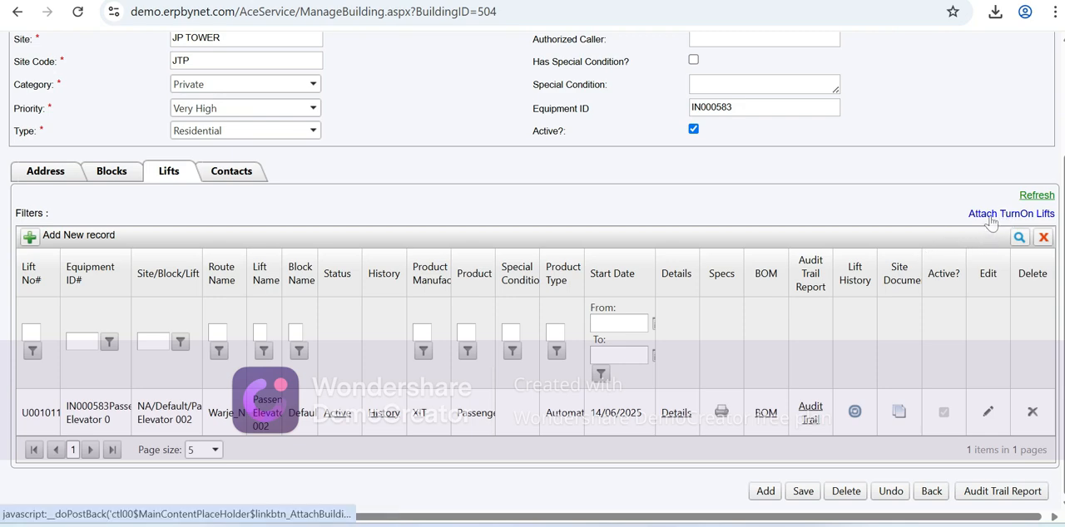
- Search the opportunities for "jp" in the form for attaching turn-on lifts, clear the search and close the form
left_click(990, 216)
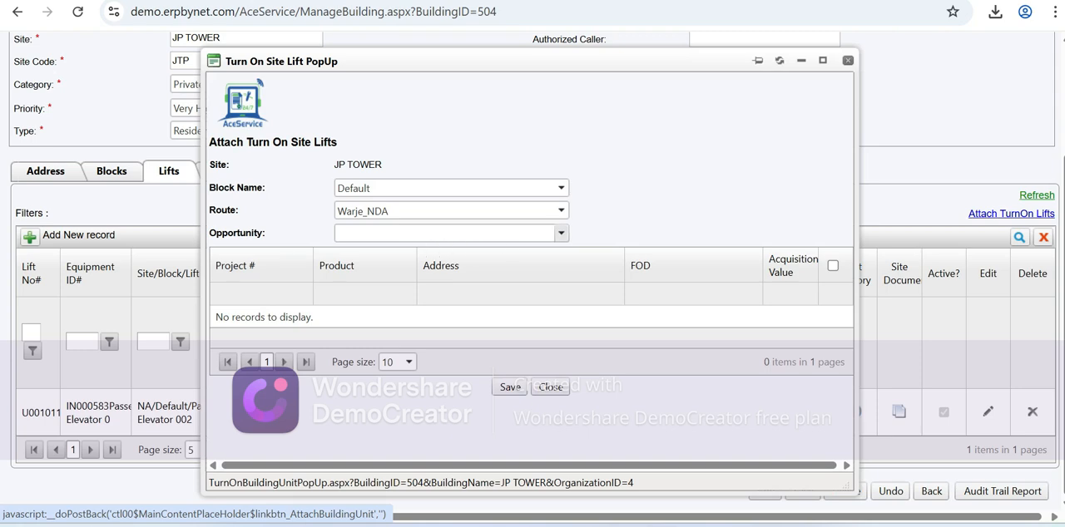
left_click(560, 233)
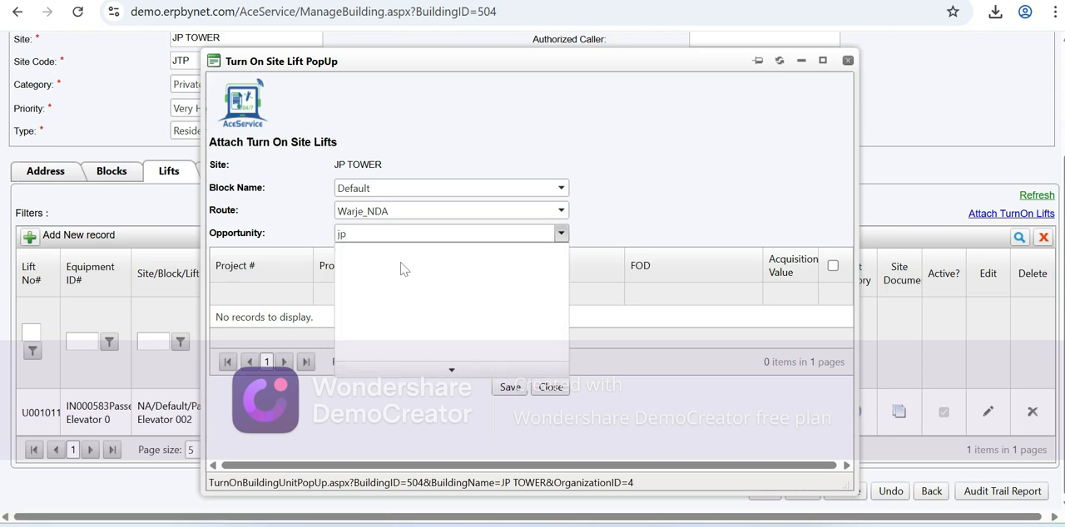
key("BackSpace")
key("BackSpace")
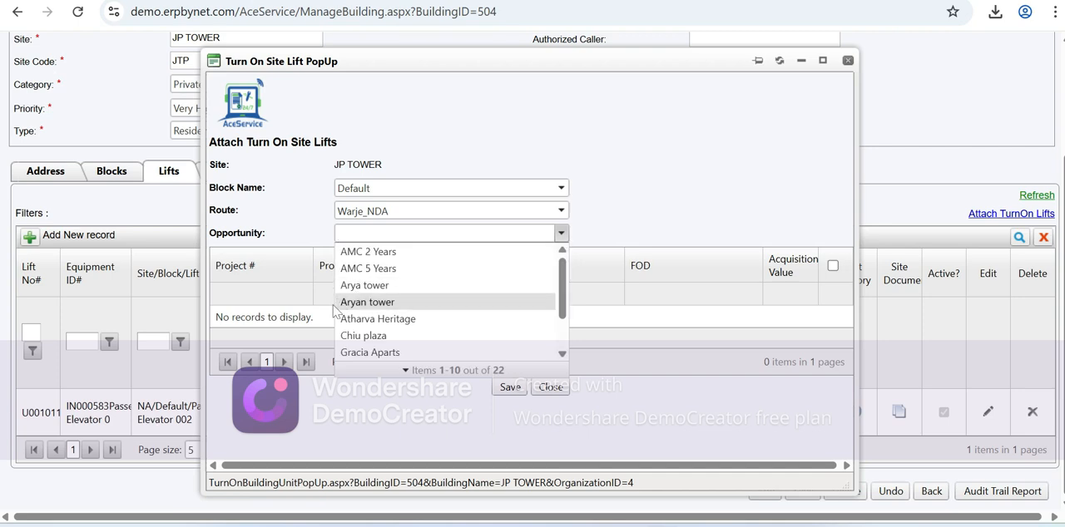
left_click(311, 309)
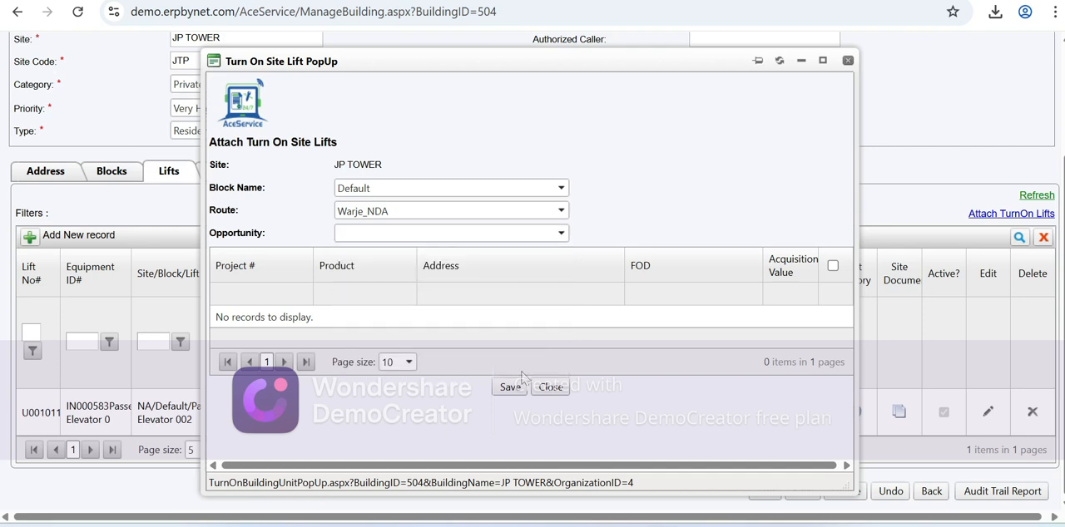
left_click(551, 388)
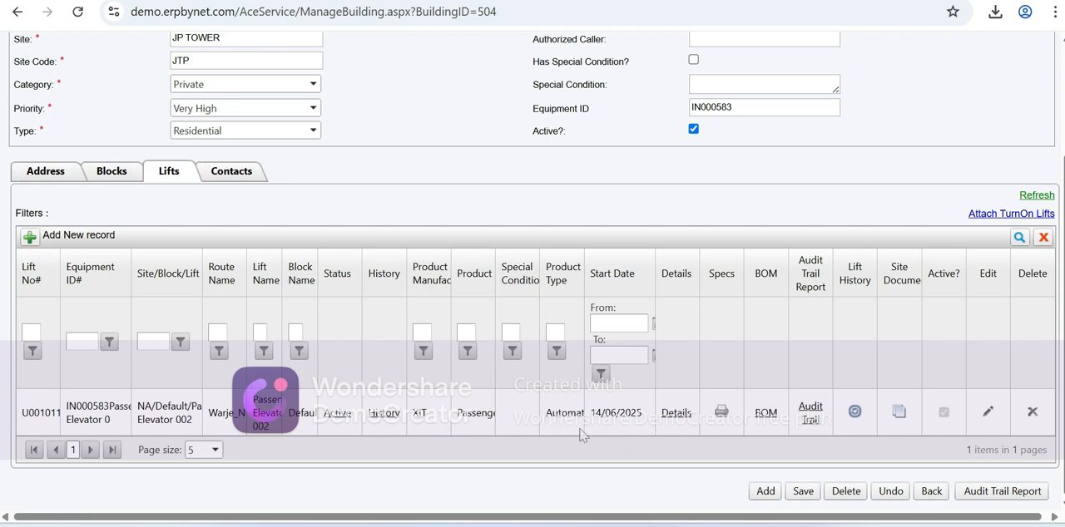
- Examine the existing lift's specification report and its site documents, closing each one
left_click(722, 414)
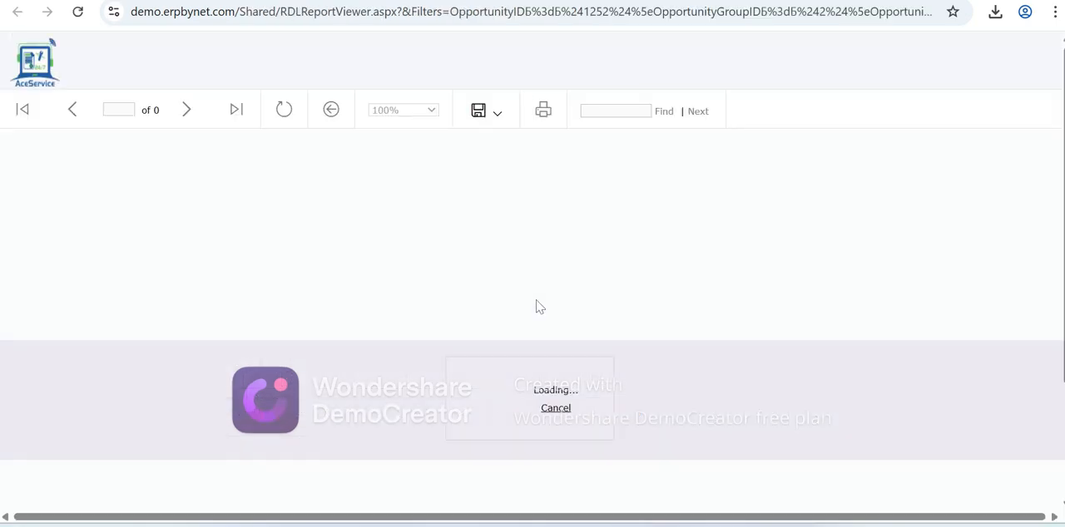
scroll(374, 195, "down", 5)
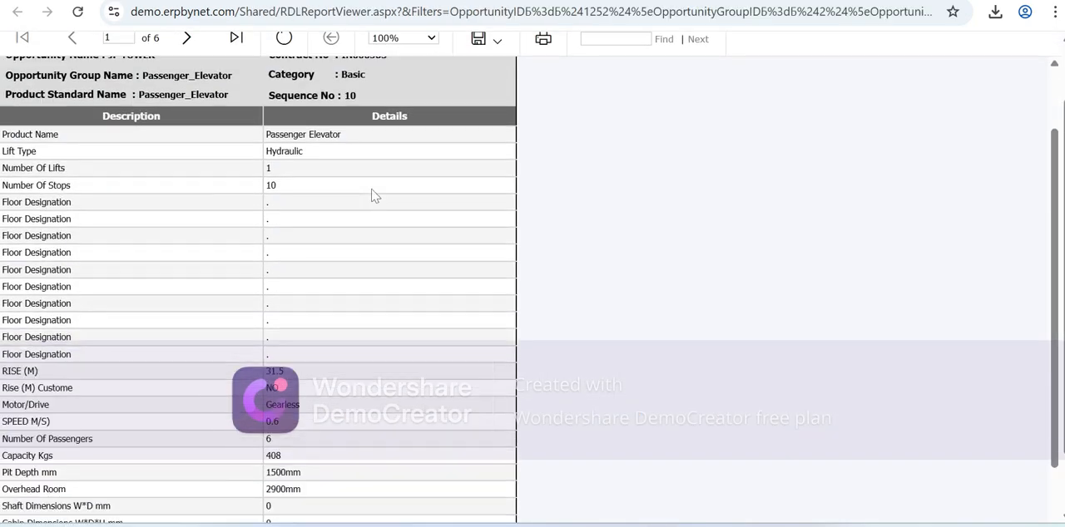
scroll(336, 297, "down", 3)
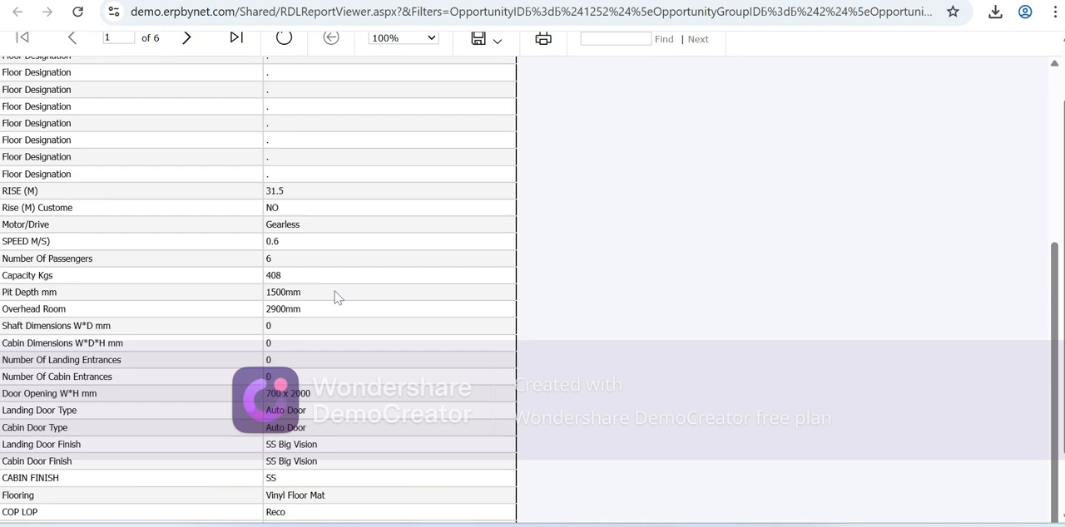
scroll(336, 297, "down", 2)
scroll(336, 297, "up", 5)
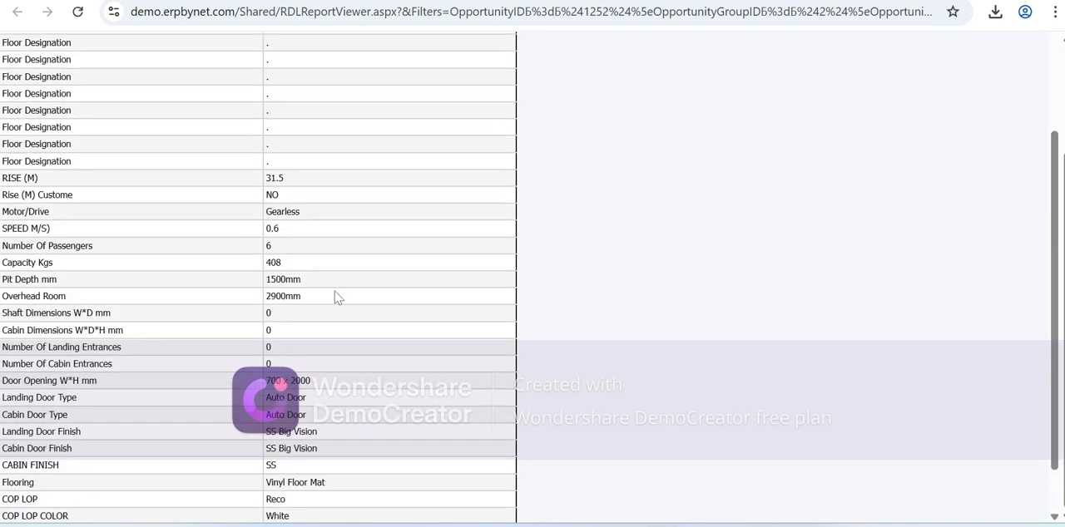
key("ctrl+w")
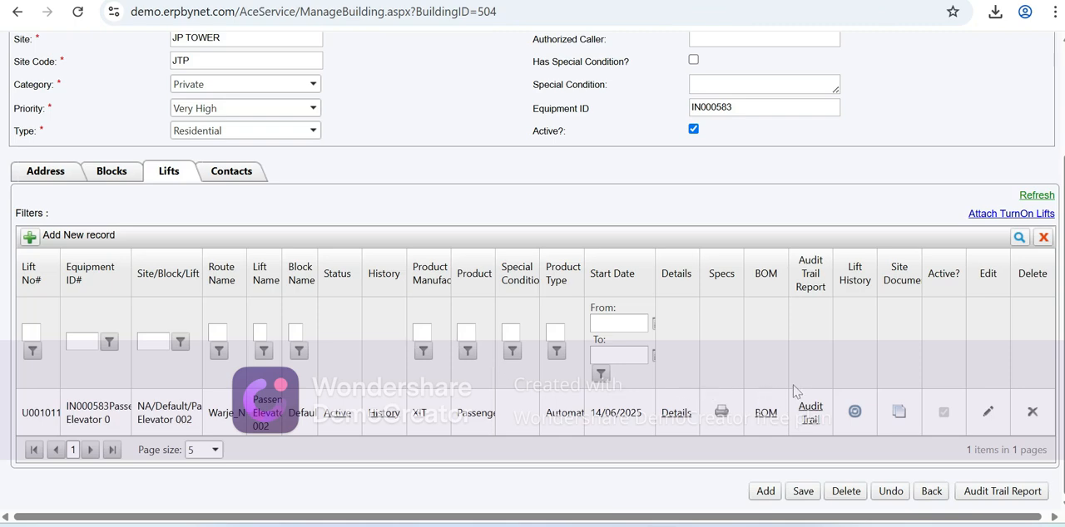
left_click(901, 416)
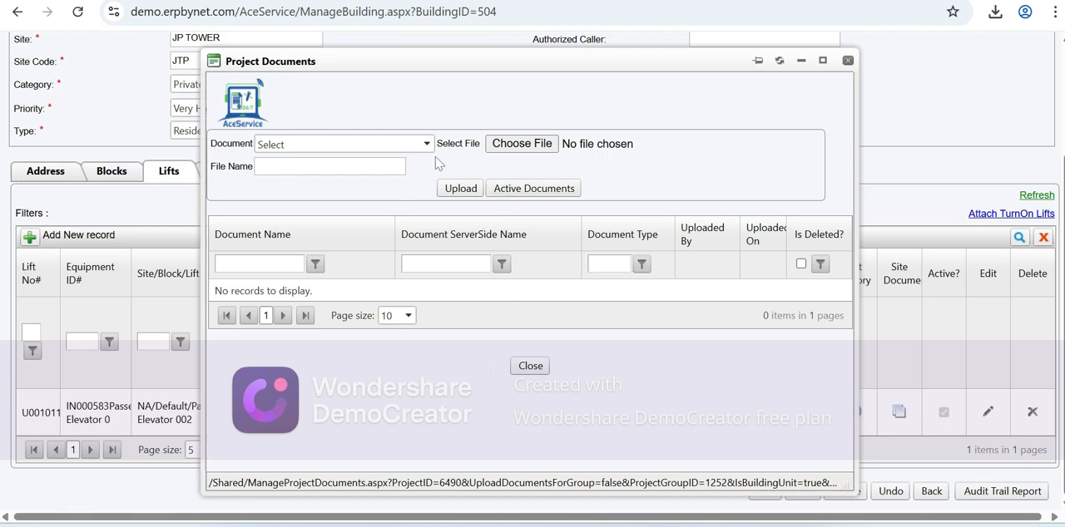
left_click(539, 371)
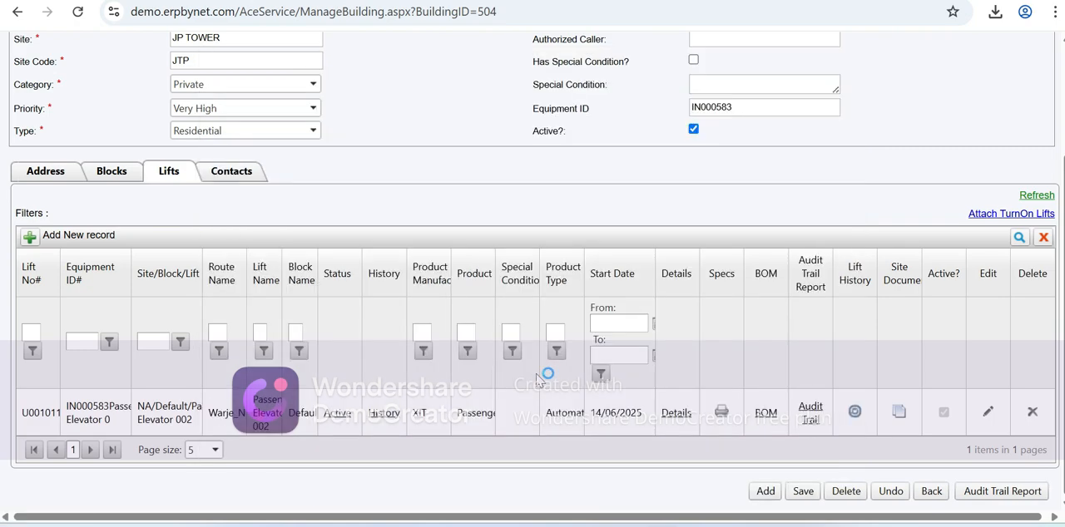
- Display the site's contacts and save the JP TOWER record
scroll(395, 370, "up", 1)
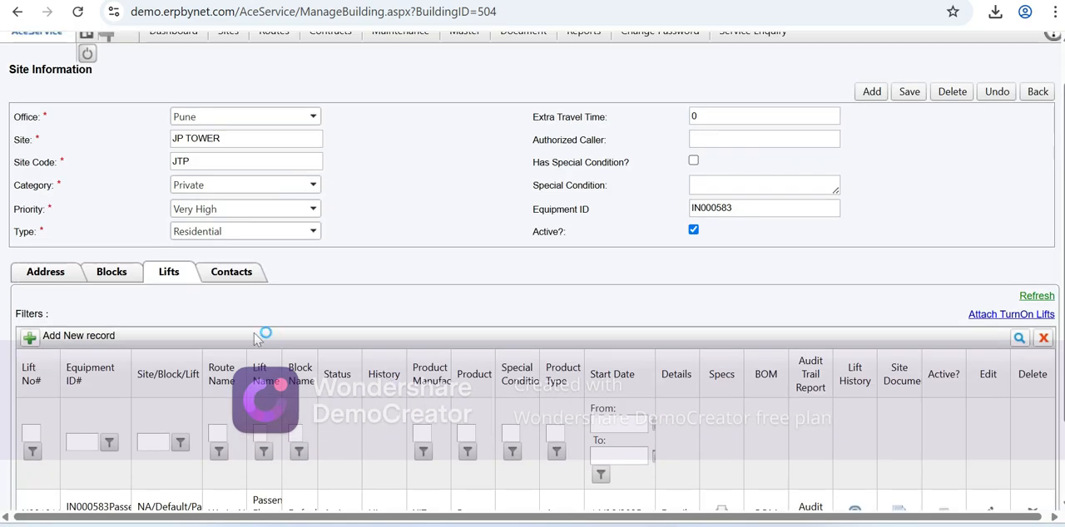
left_click(224, 278)
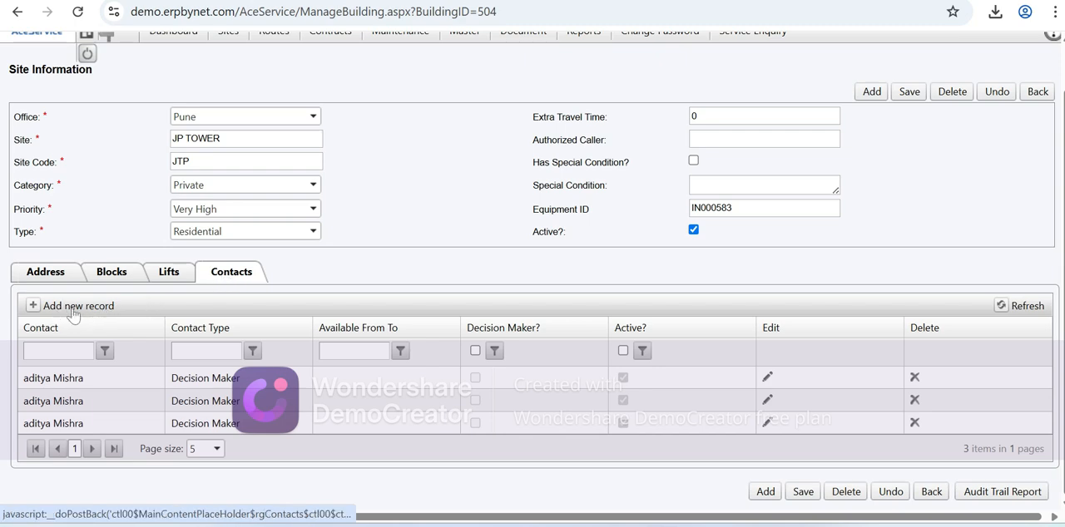
scroll(74, 315, "up", 1)
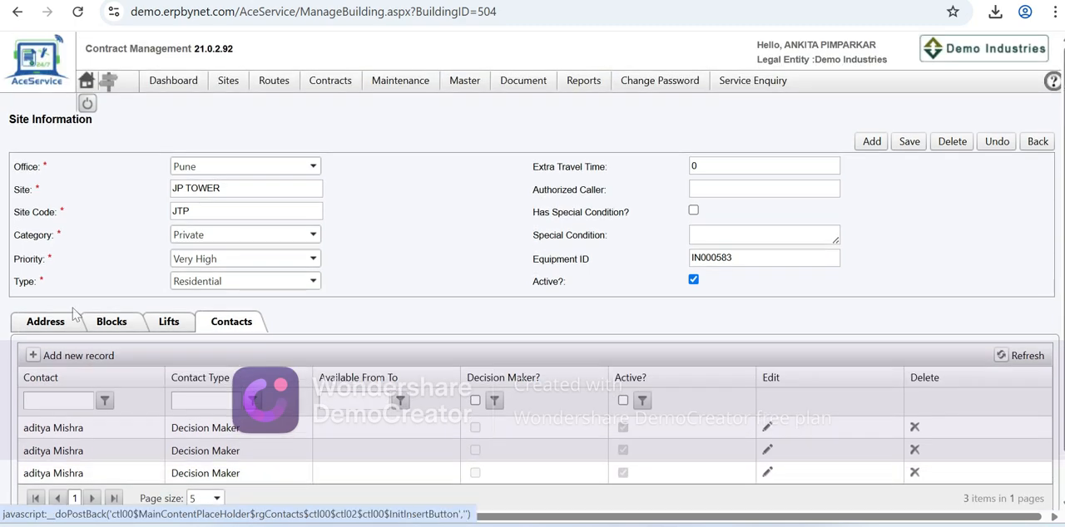
left_click(908, 143)
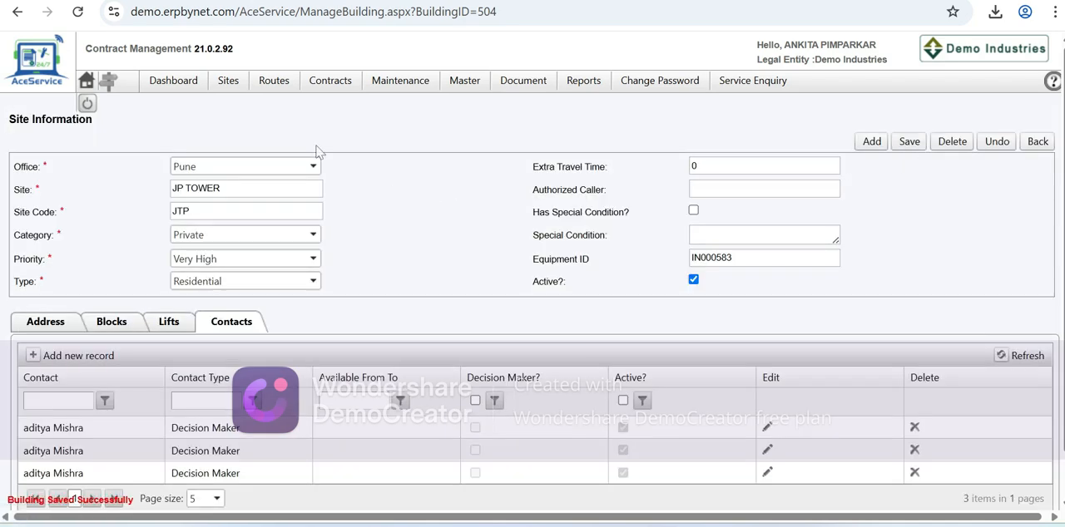
- Start a new route record from the routes search page
mouse_move(274, 79)
left_click(281, 106)
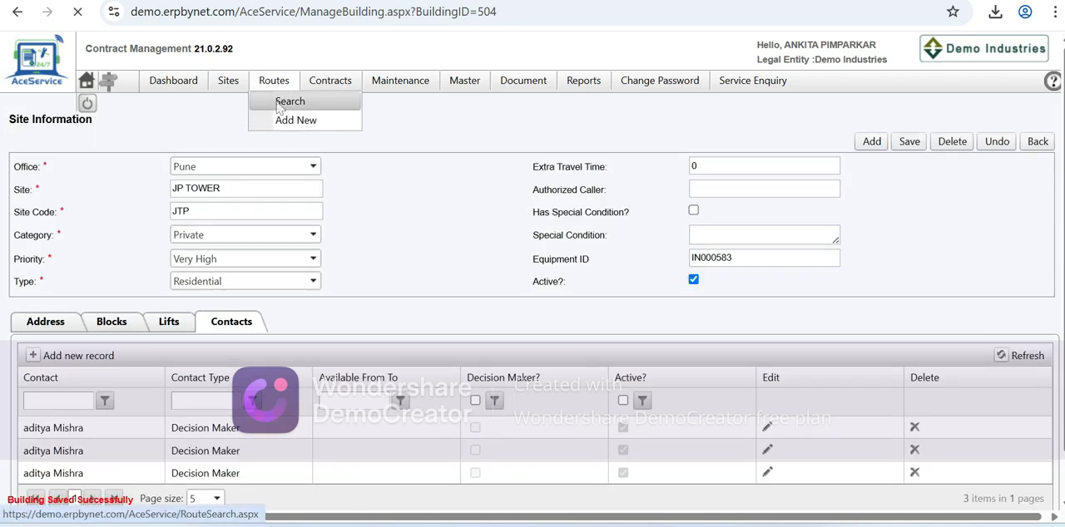
left_click(175, 156)
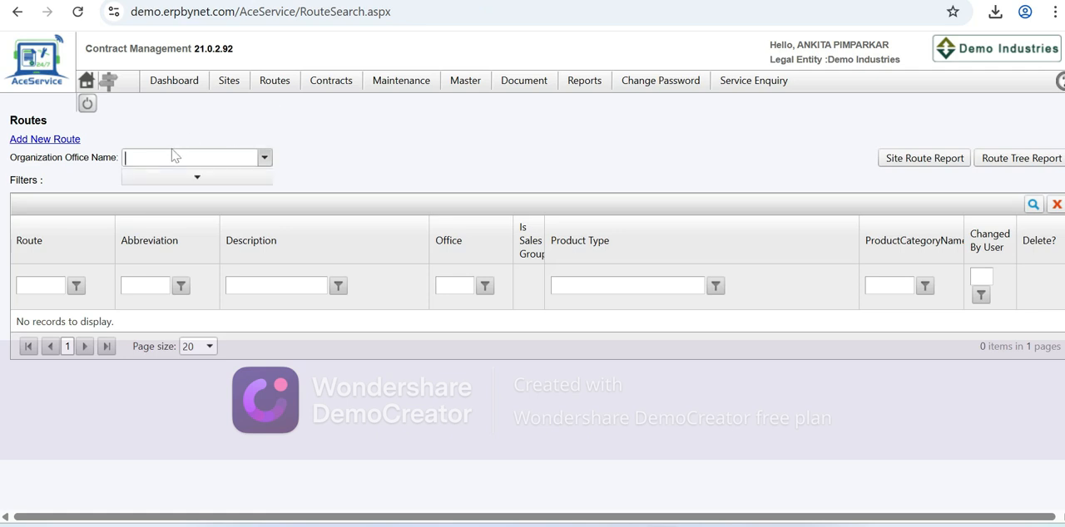
left_click(51, 140)
left_click(51, 140)
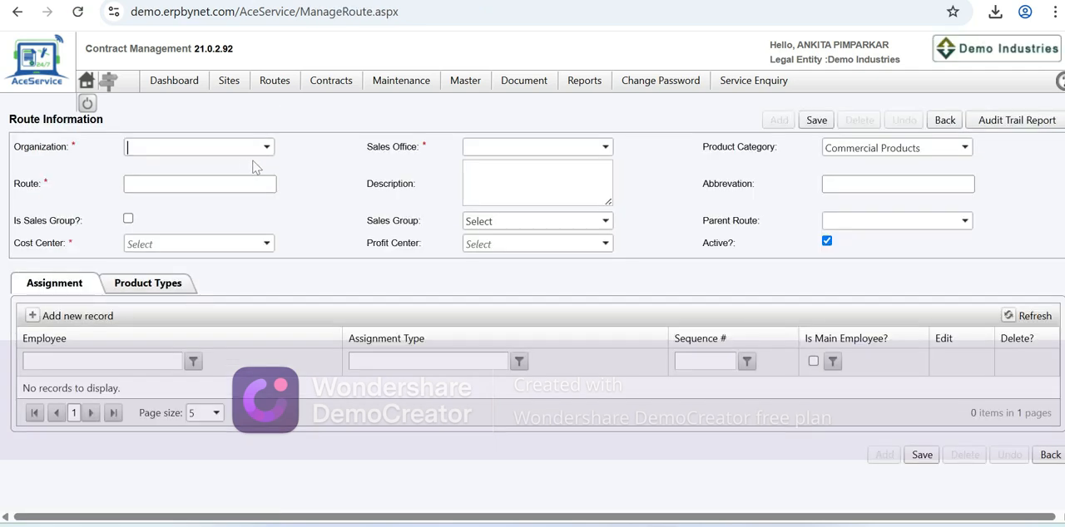
- Set the new route's organization to Pune and its sales office to Pune Sales Office
left_click(166, 147)
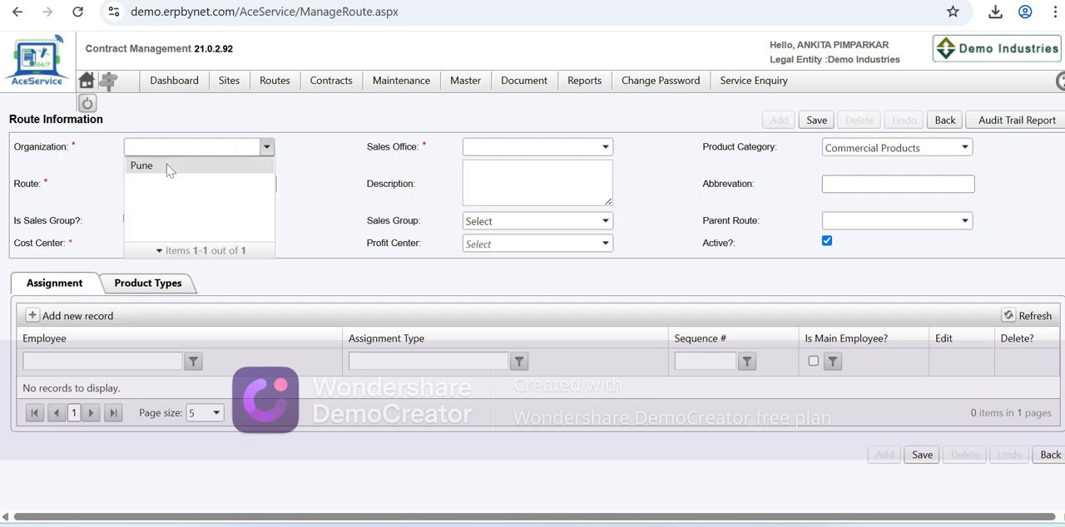
left_click(169, 164)
left_click(489, 148)
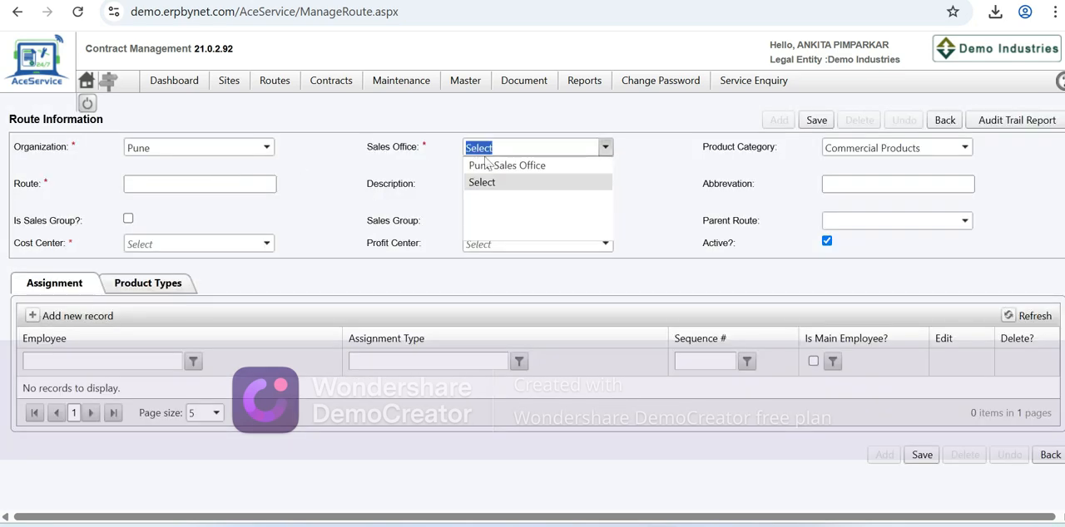
left_click(489, 170)
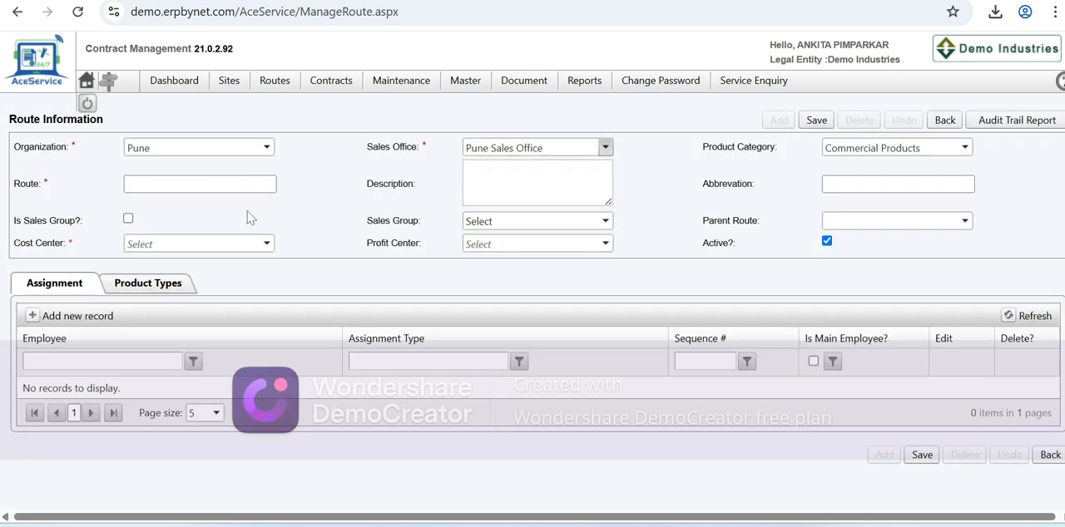
- Enter pp002 as the route name, description and abbreviation
left_click(200, 183)
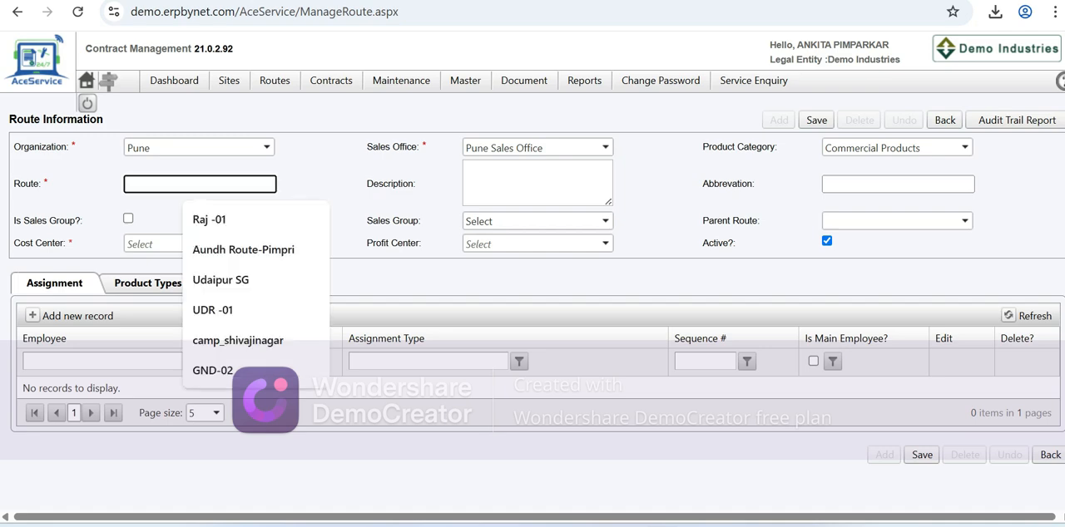
type("pp002")
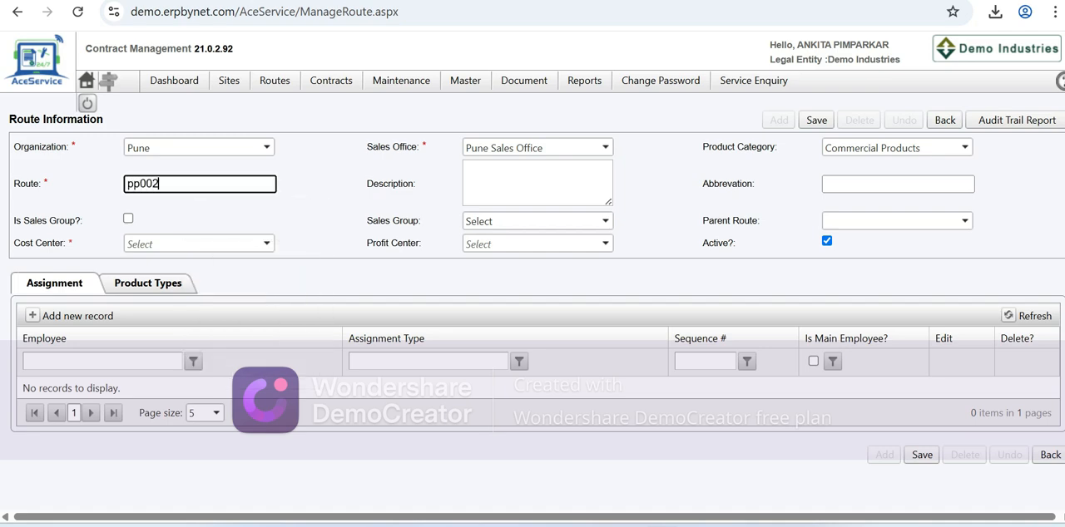
left_click_drag(160, 184, 98, 198)
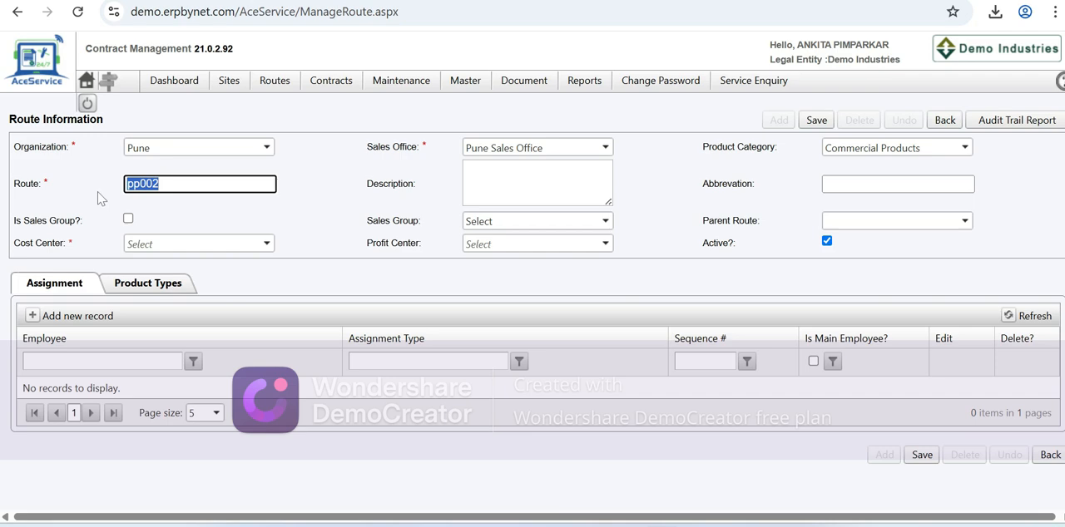
key("ctrl+c")
left_click(372, 179)
key("ctrl+v")
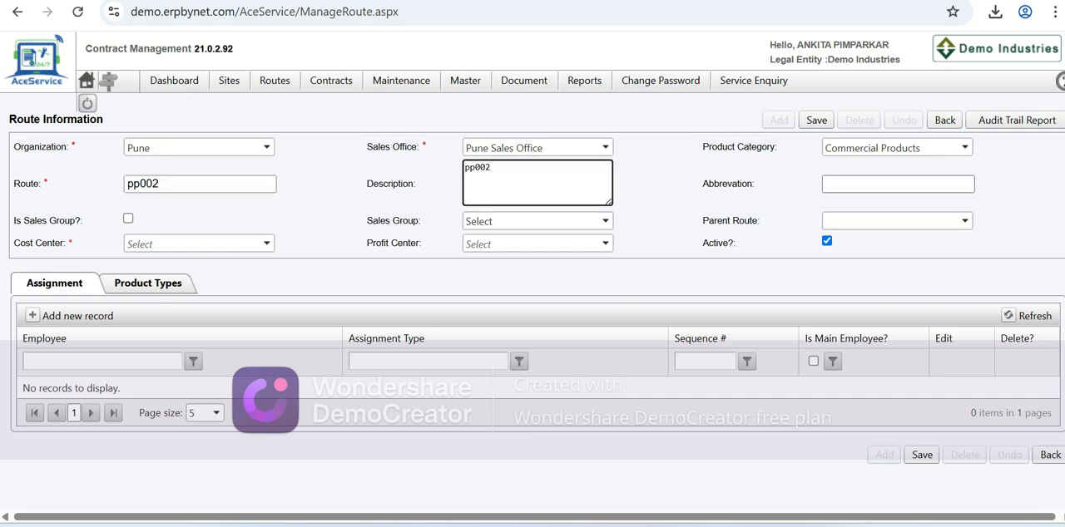
key("Tab")
key("ctrl+v")
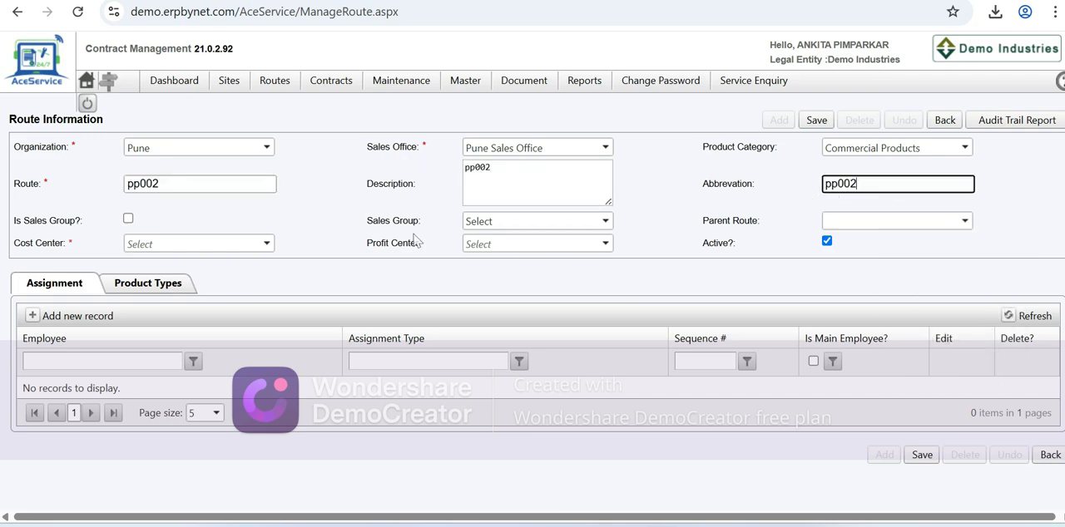
- Set the route's sales group to Pune_SG and cost center to CC17 - Service Sales CC17, and try to save it
left_click(605, 220)
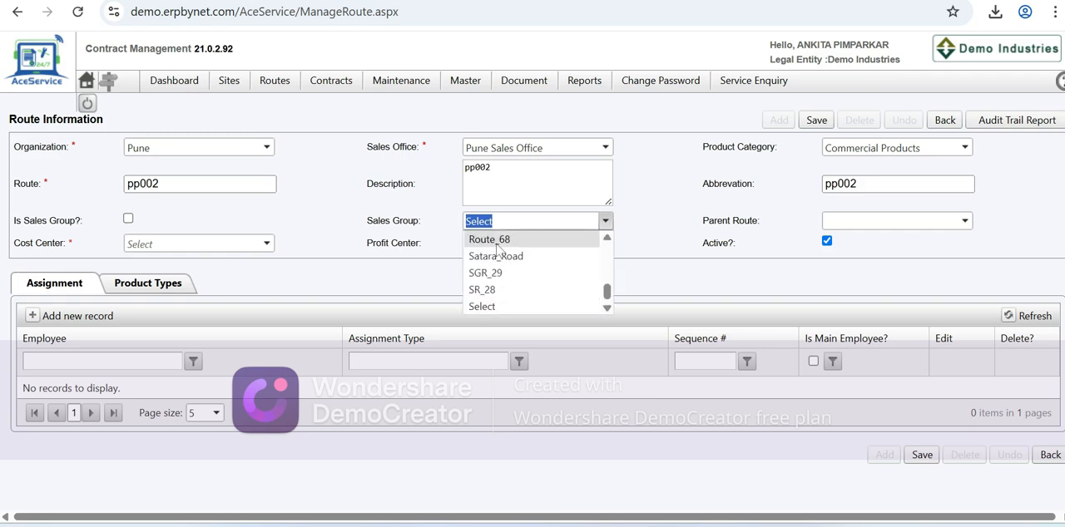
type("Pune")
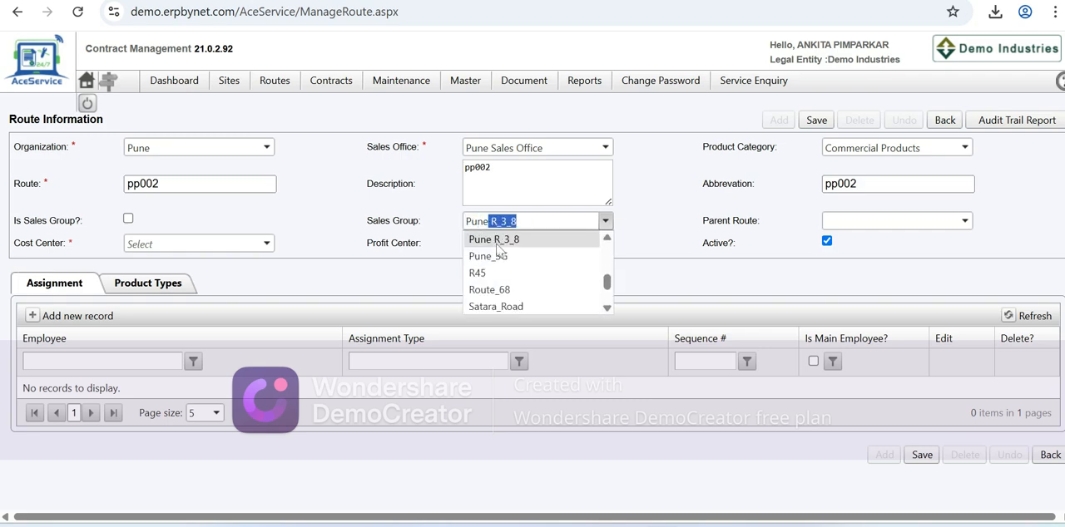
type("_SG")
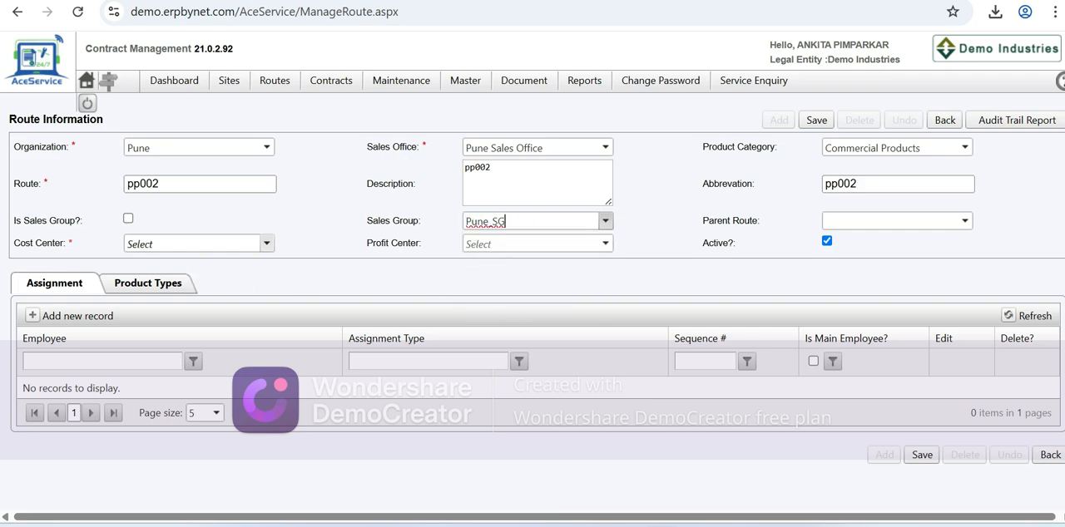
left_click(266, 243)
type("cc1")
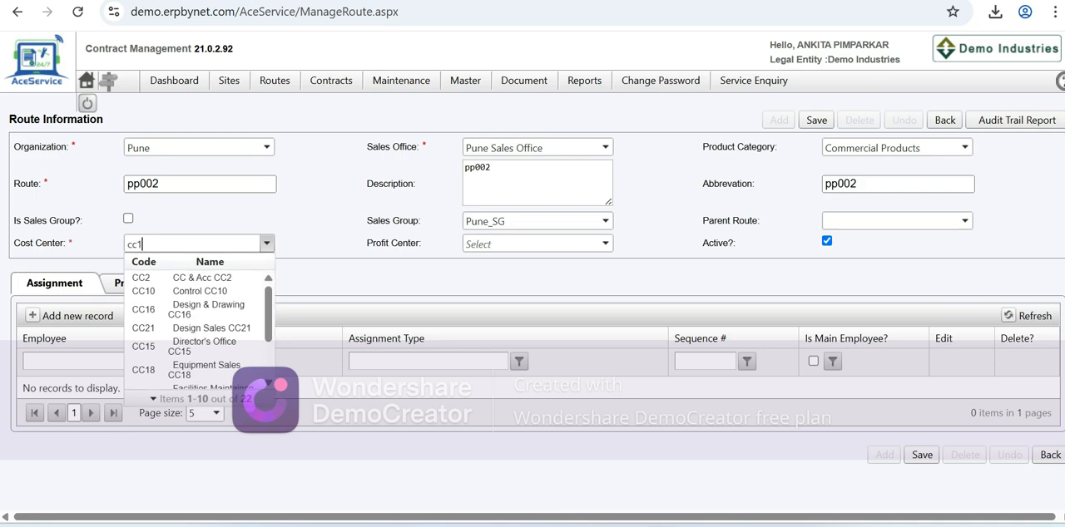
type("7")
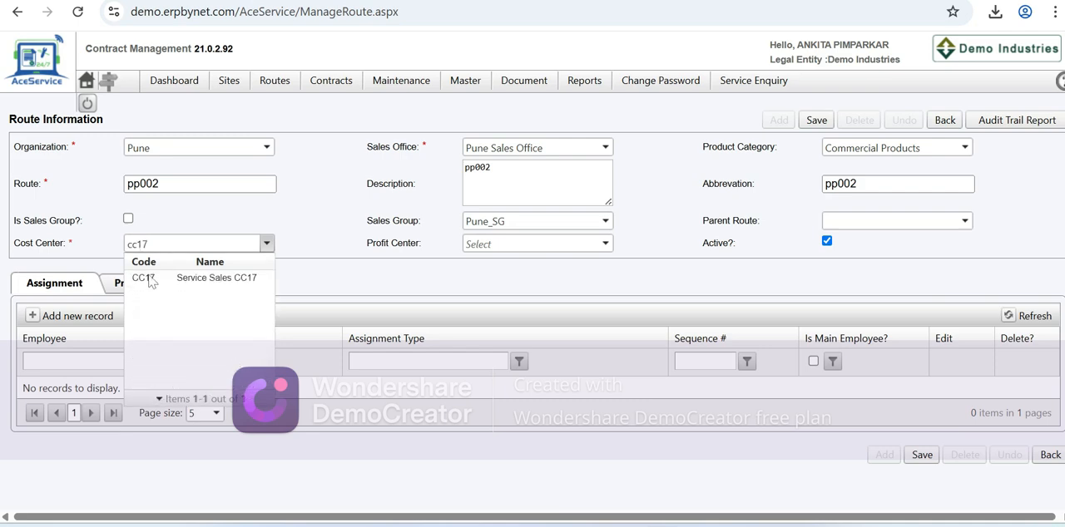
left_click(149, 279)
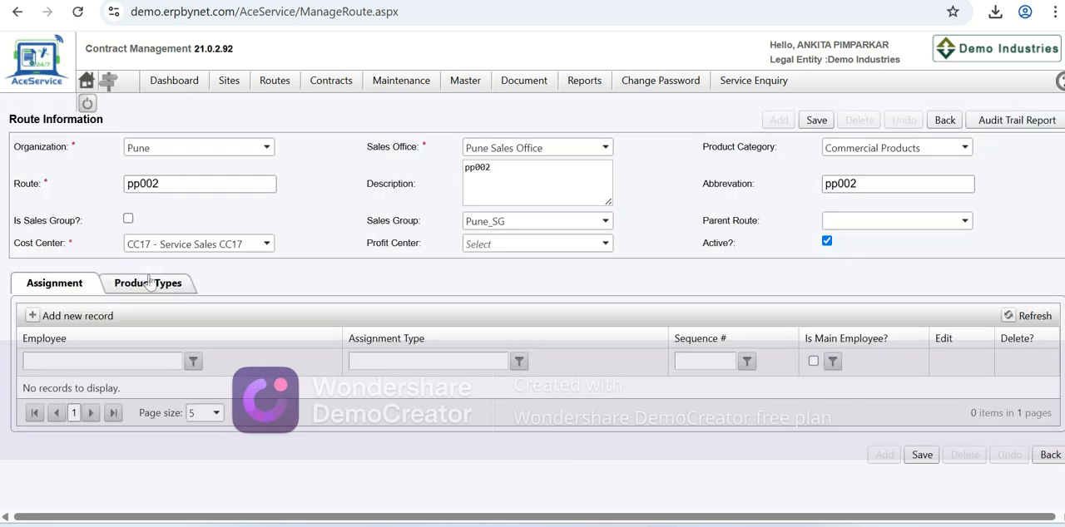
left_click(816, 120)
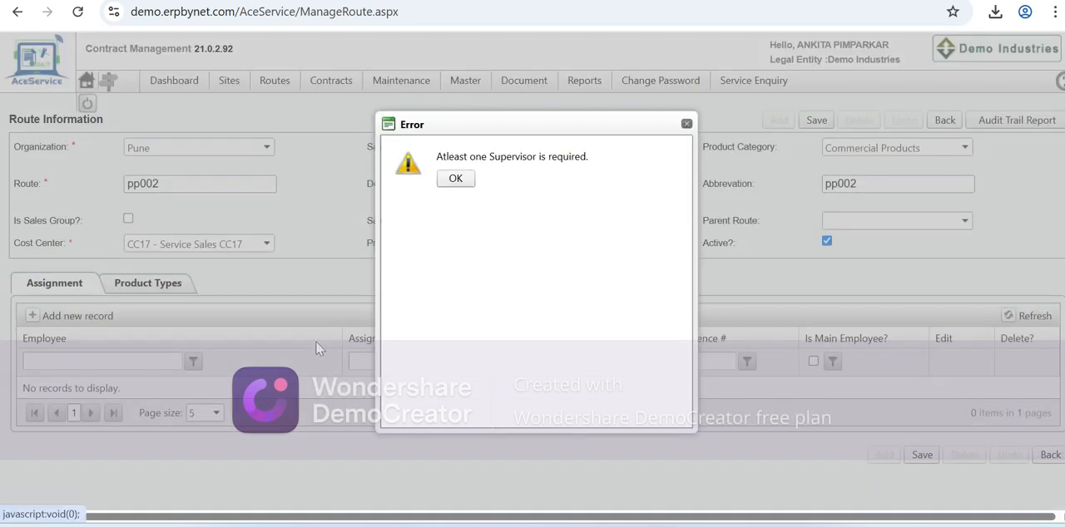
left_click(455, 179)
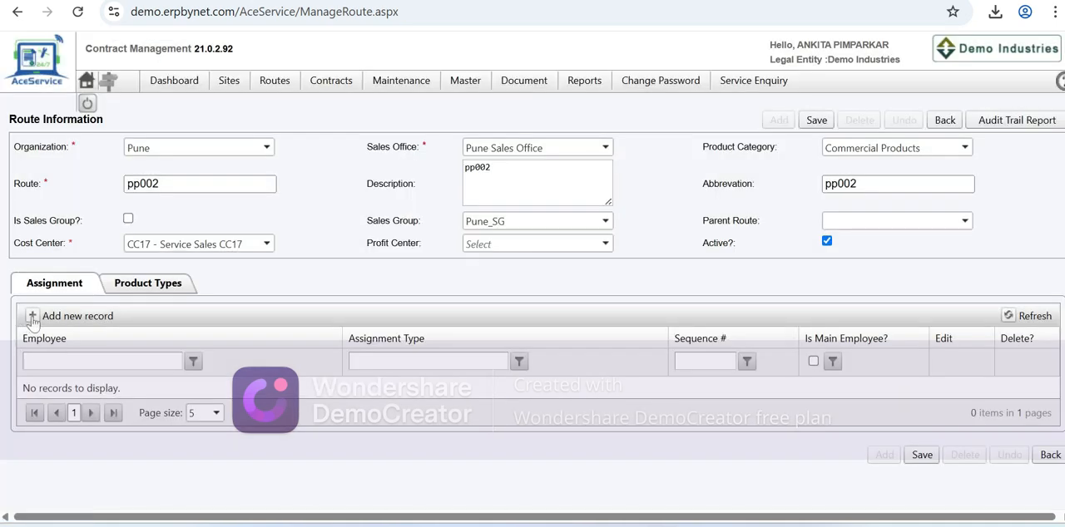
- Assign the employee with code prefix "Ank" to the route as Supervisor and main employee
left_click(33, 316)
left_click(65, 390)
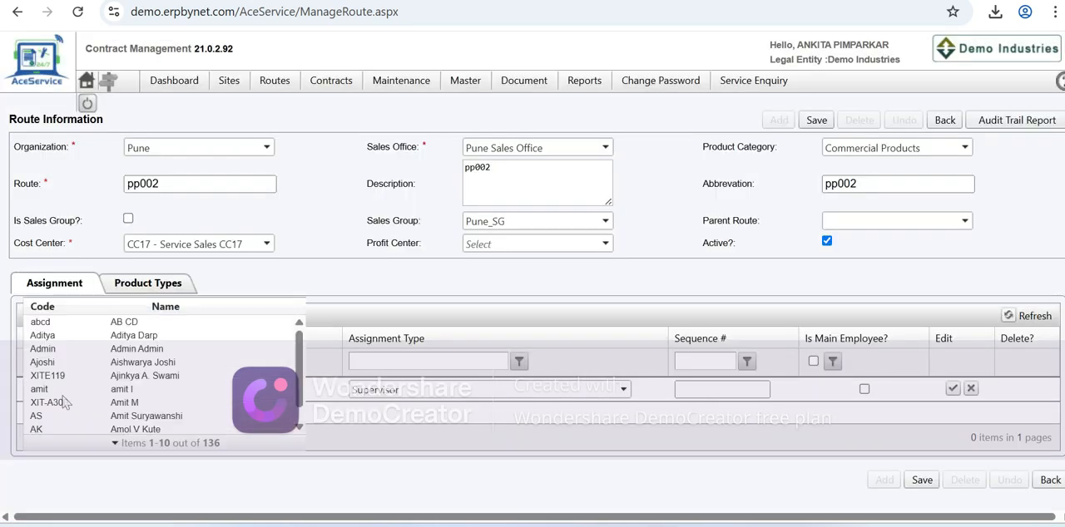
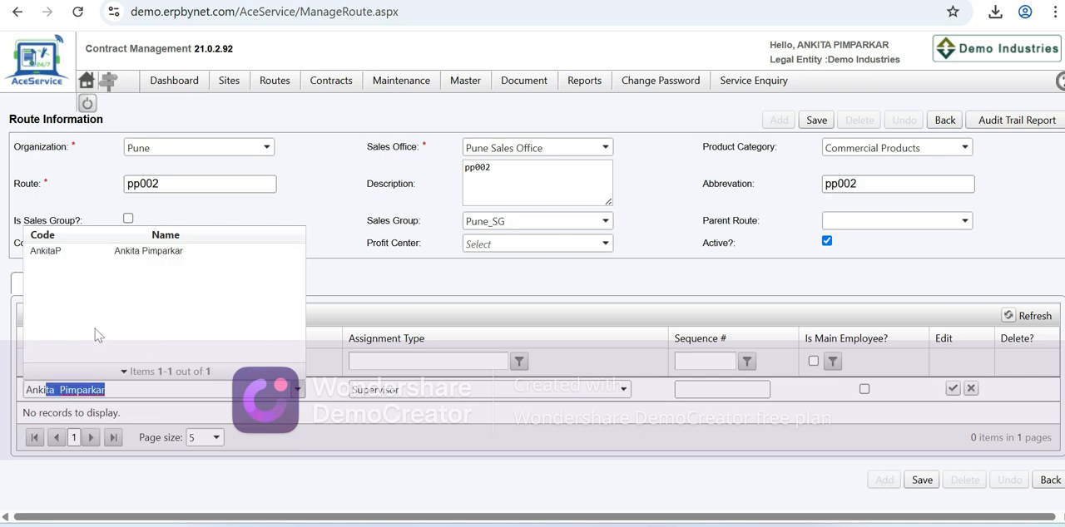
left_click(150, 253)
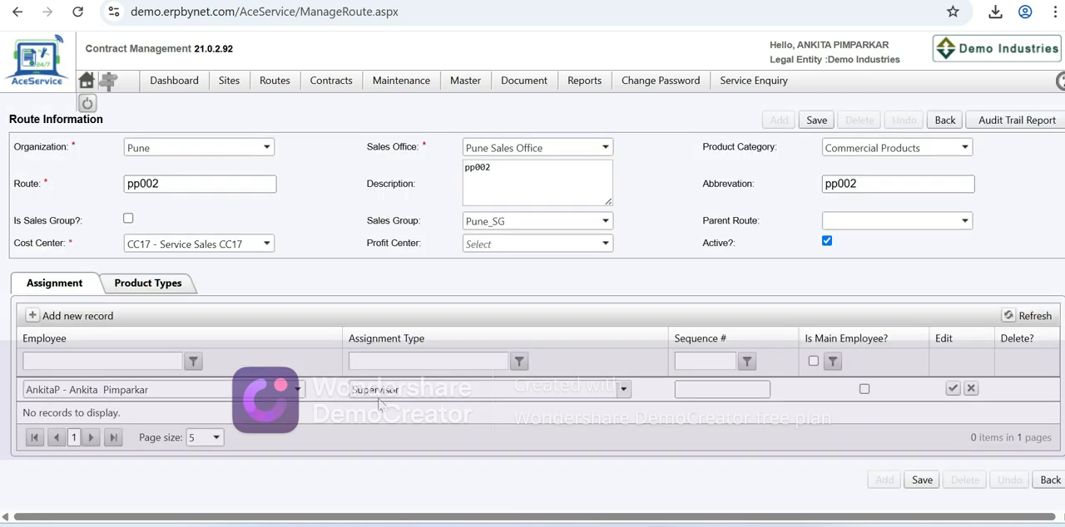
left_click(865, 390)
left_click(951, 389)
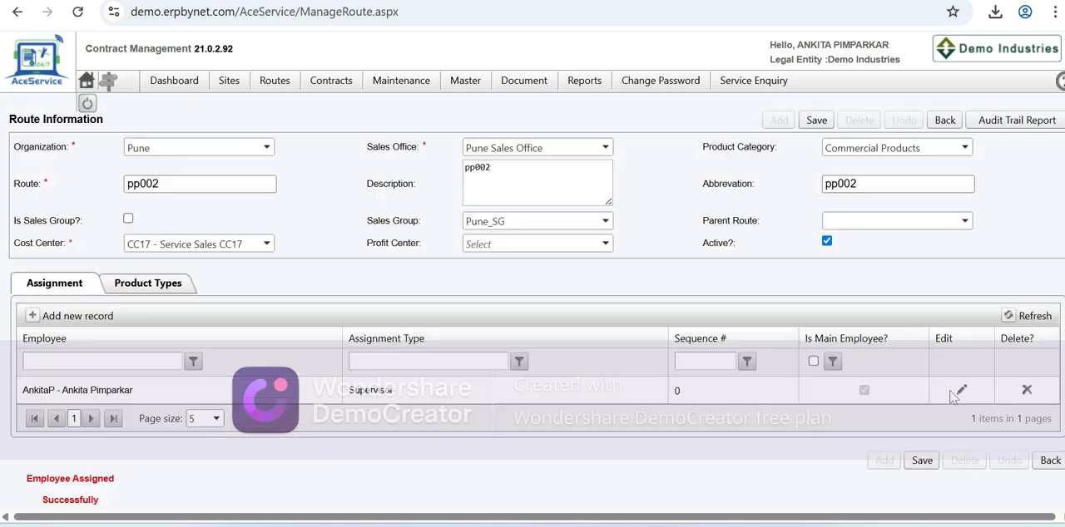
- Add the GEARLESS product type to the route and save the route record
left_click(133, 287)
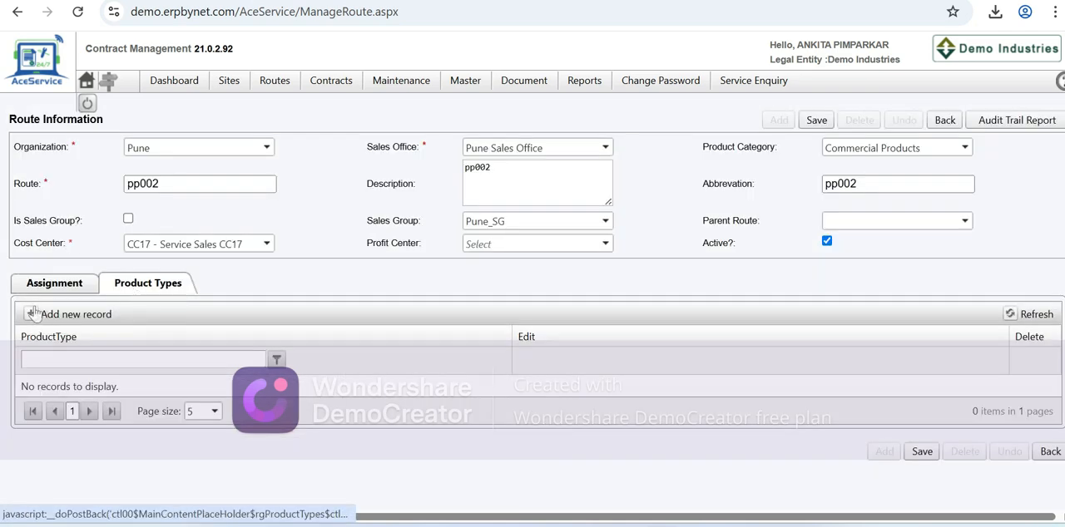
left_click(30, 314)
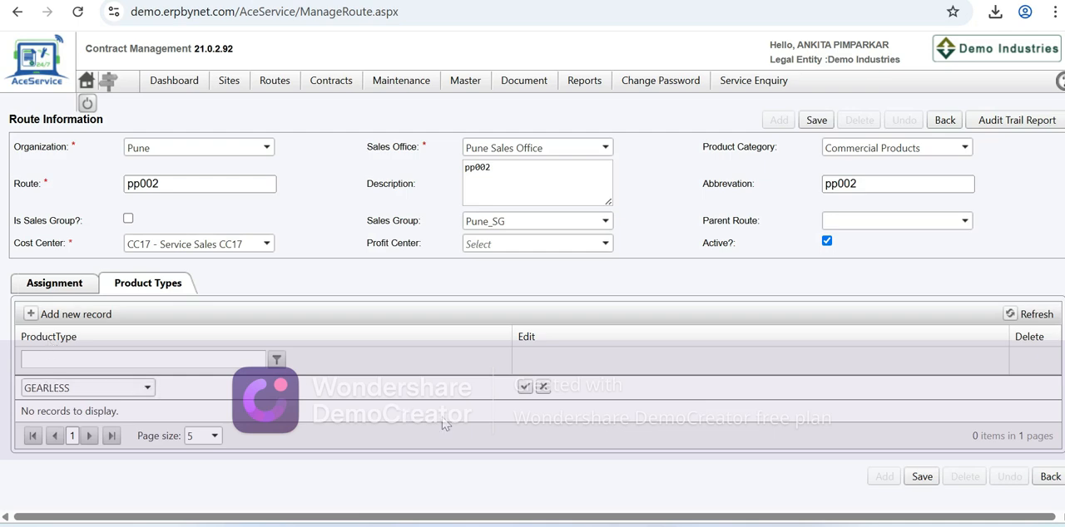
left_click(524, 388)
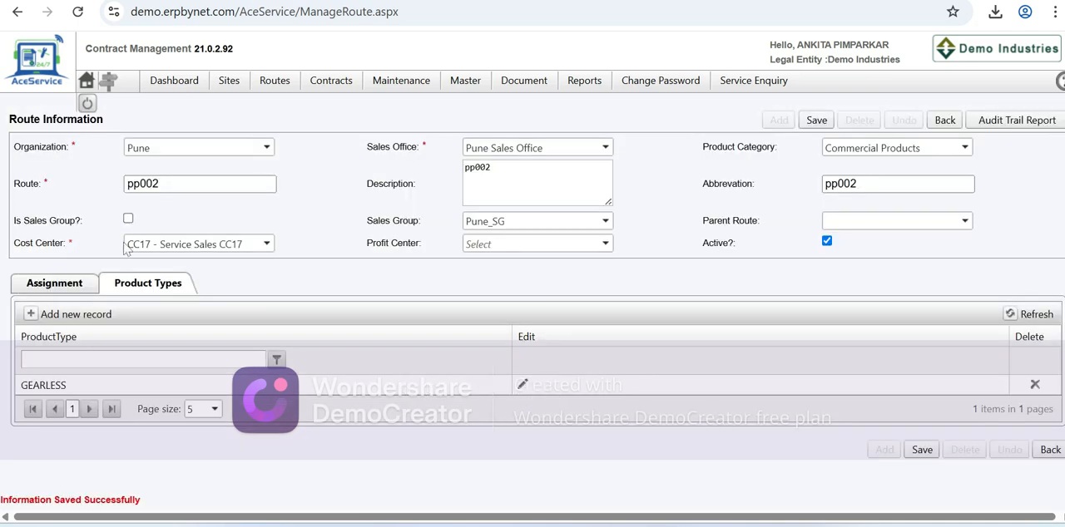
left_click(815, 120)
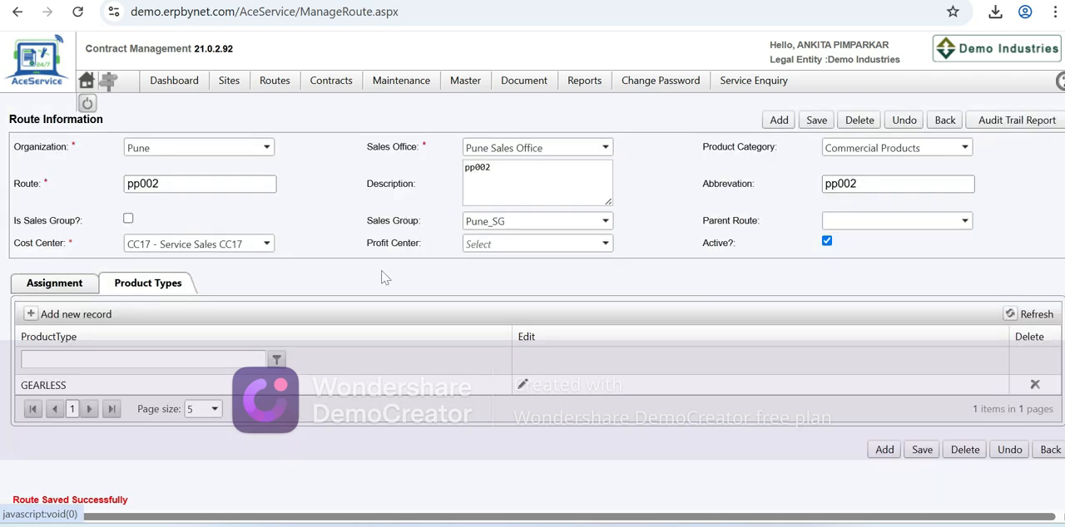
- Search the routes for the Pune organization office to check the route list
mouse_move(275, 84)
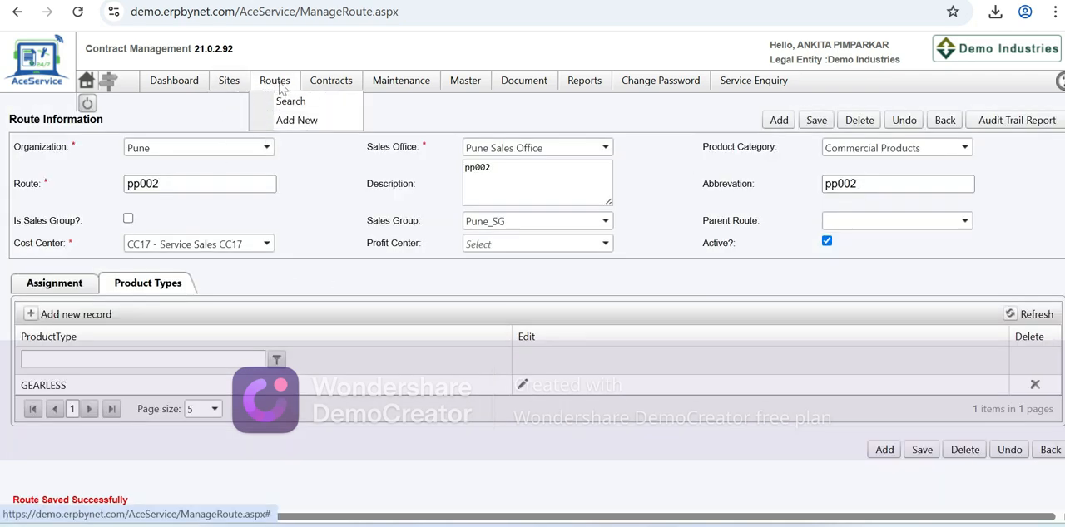
left_click(284, 103)
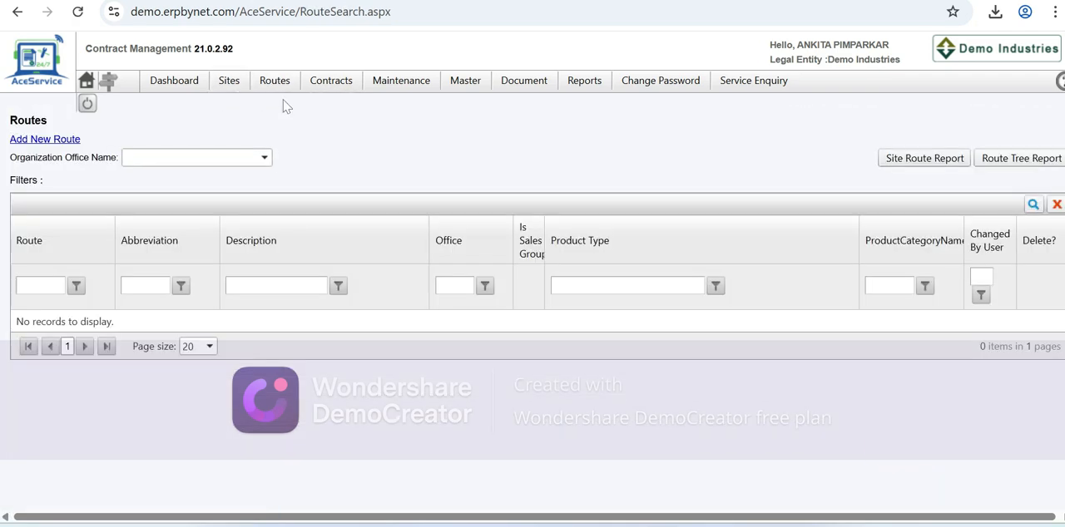
left_click(265, 157)
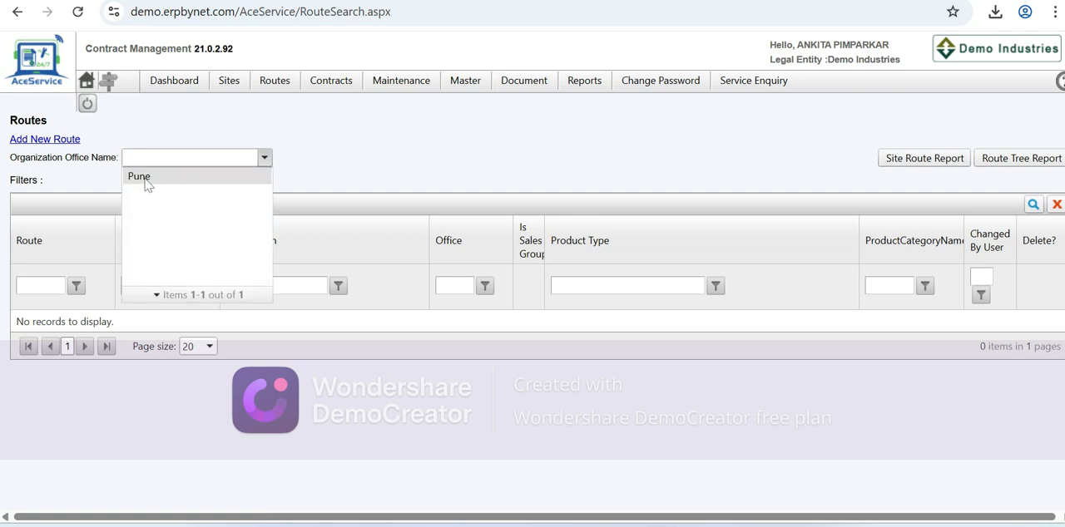
left_click(148, 179)
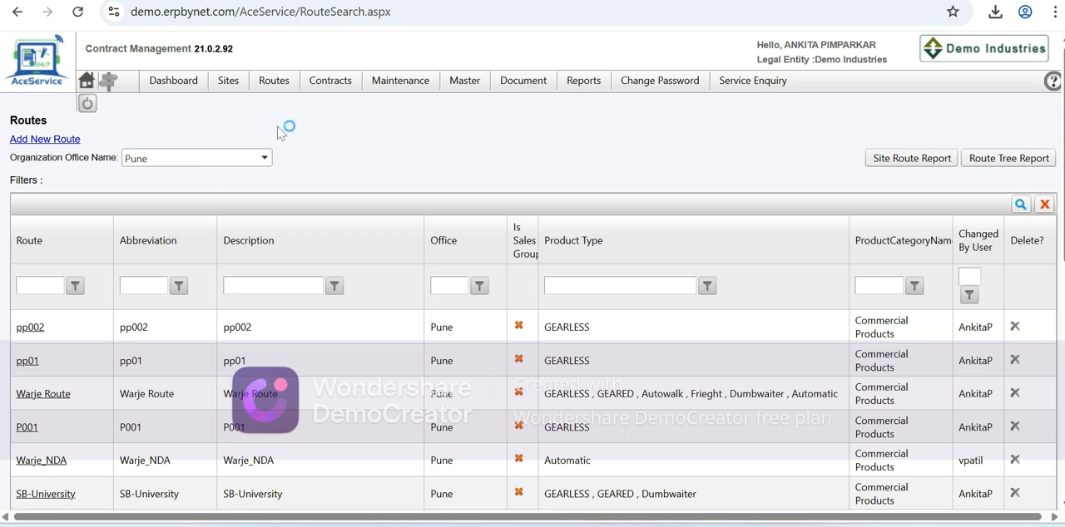
- Open the Free Maintenance contract for the JP TOWER site from the contracts search
mouse_move(329, 85)
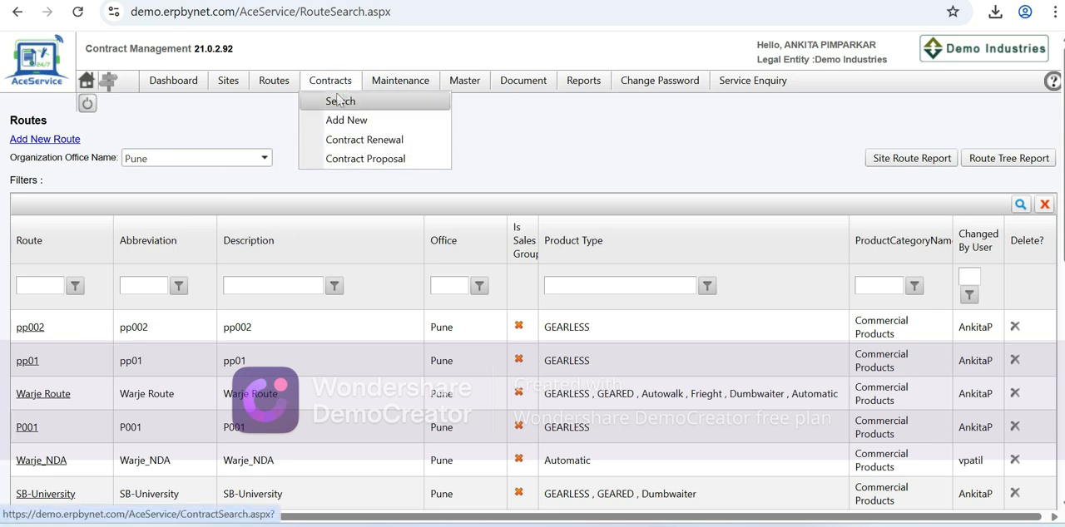
left_click(339, 100)
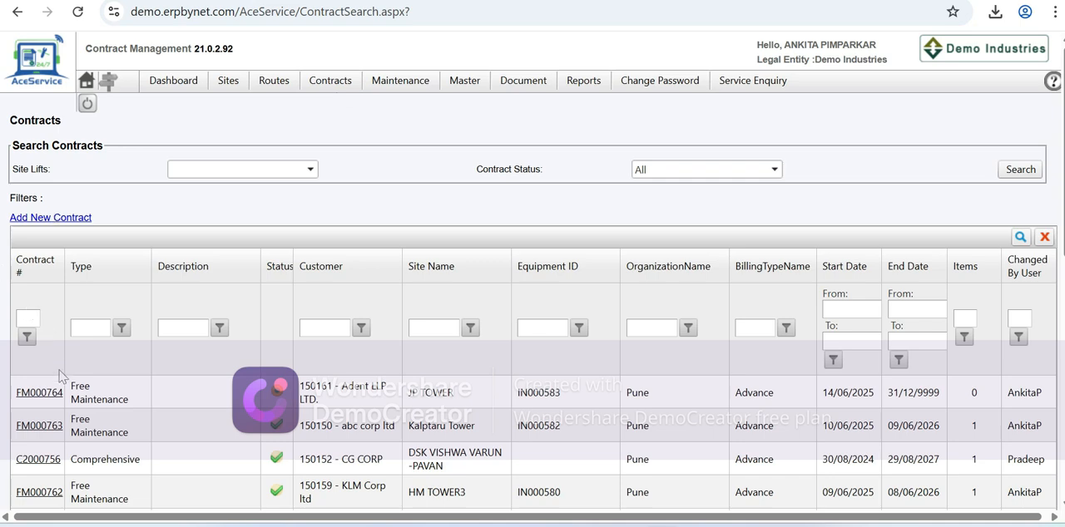
left_click(39, 392)
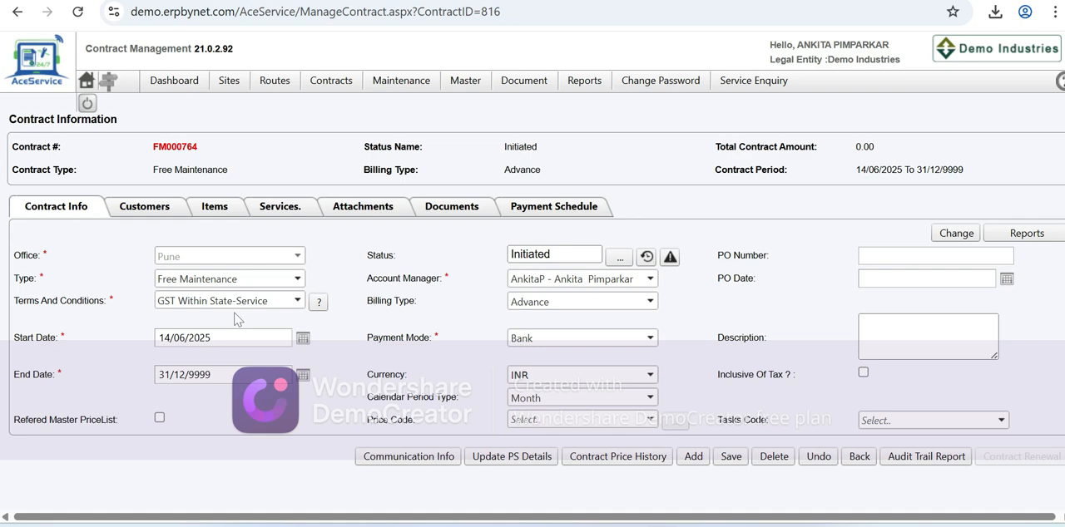
- Set the contract's end date to 13/05/2026
triple_click(232, 375)
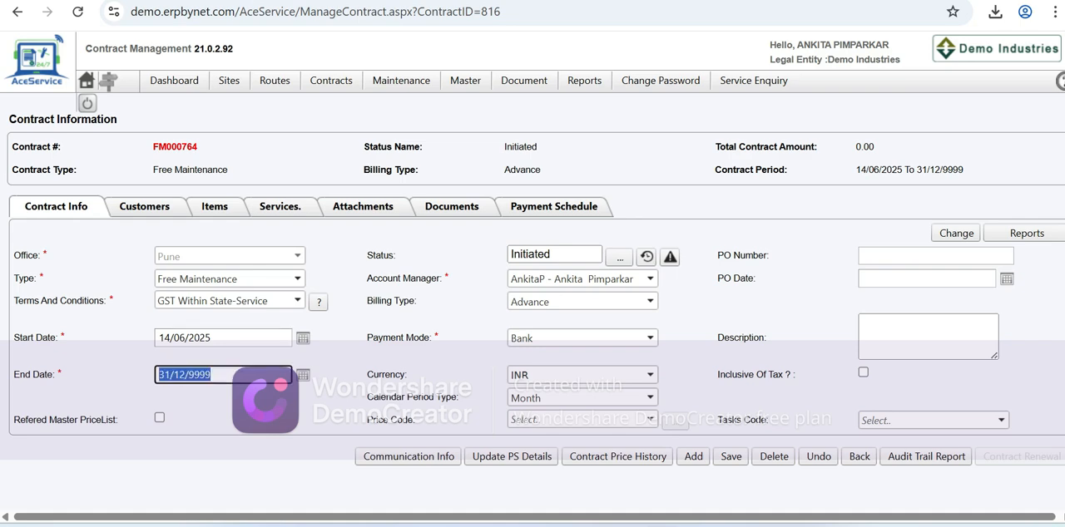
key("BackSpace")
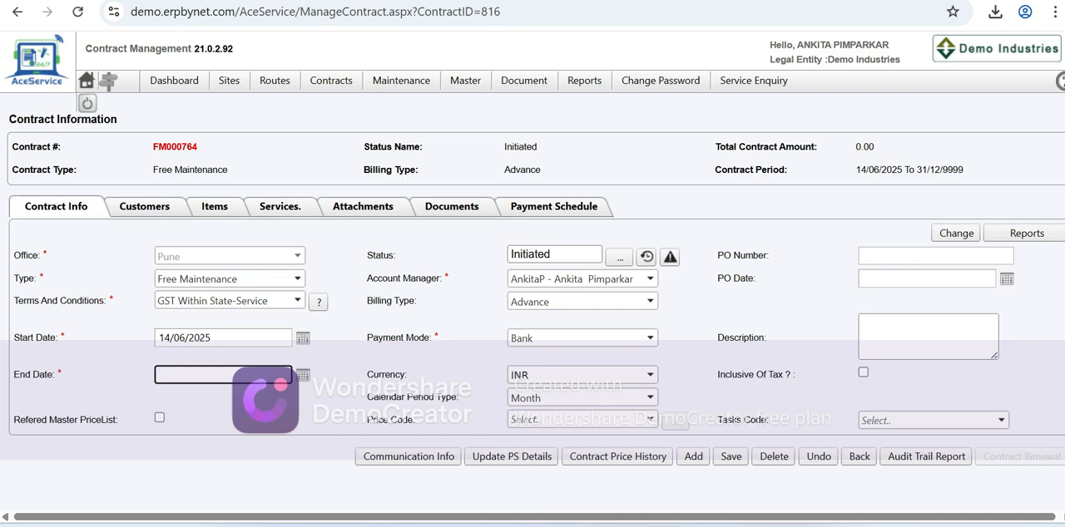
type("13")
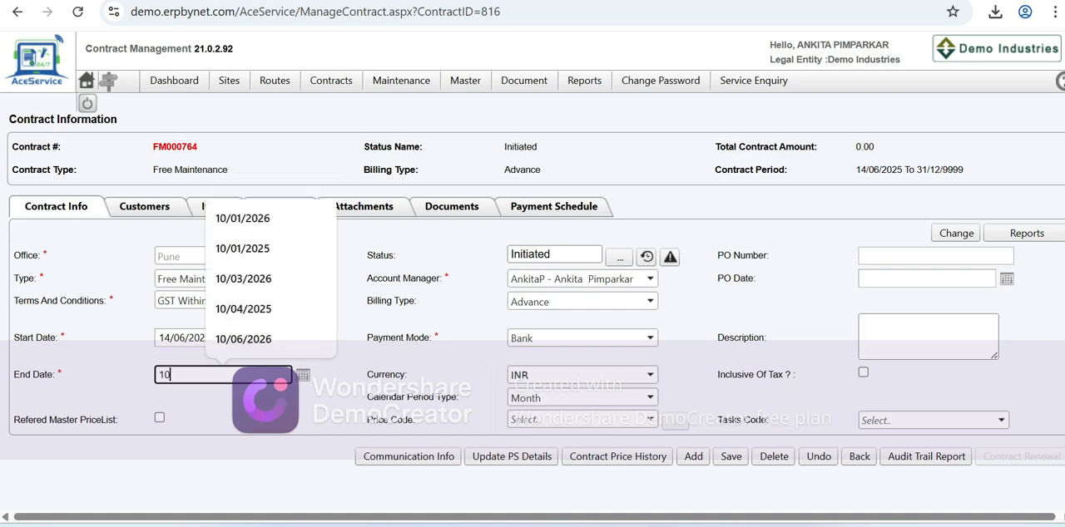
type("05")
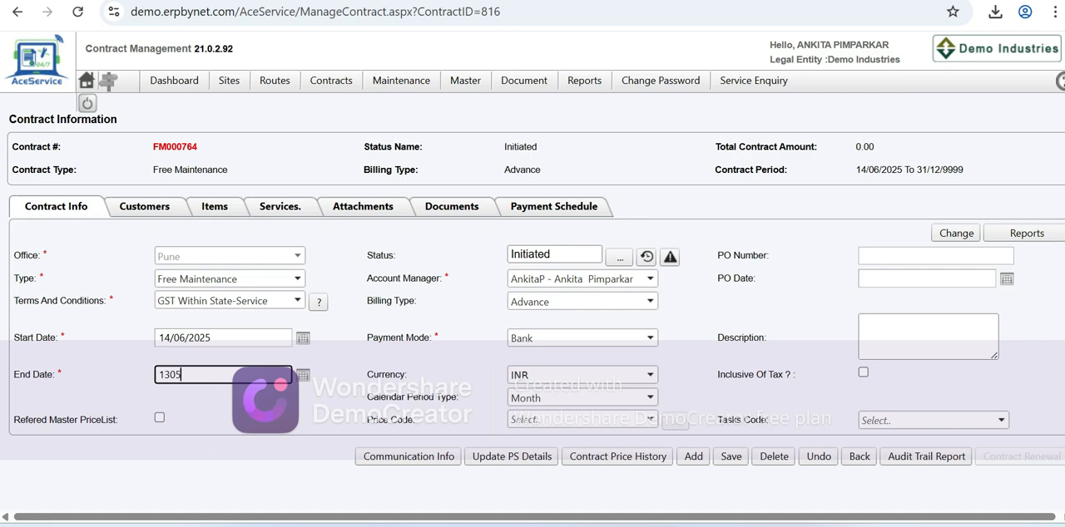
type("2026")
- Assign the price code PRICE LIST 1 to the contract
left_click(649, 338)
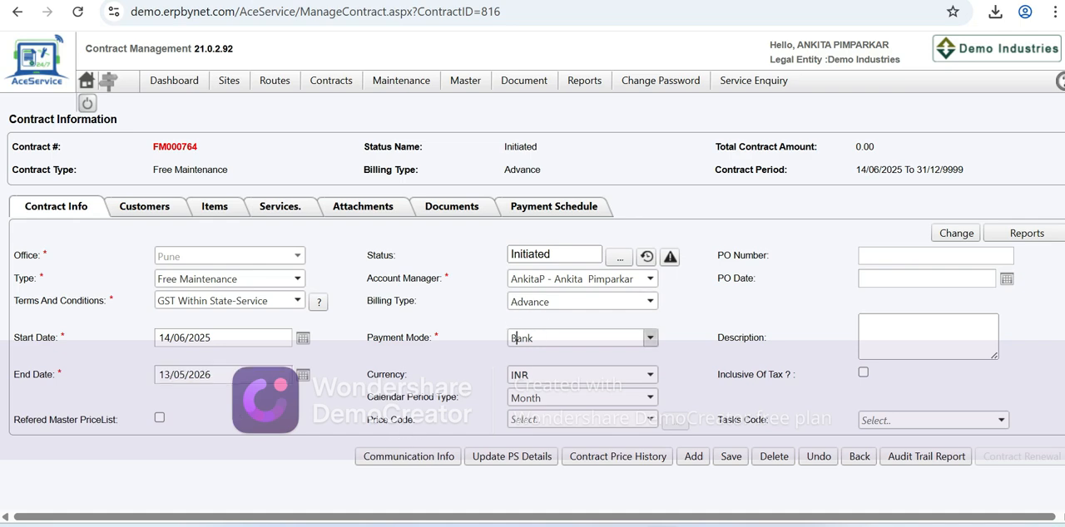
left_click(485, 359)
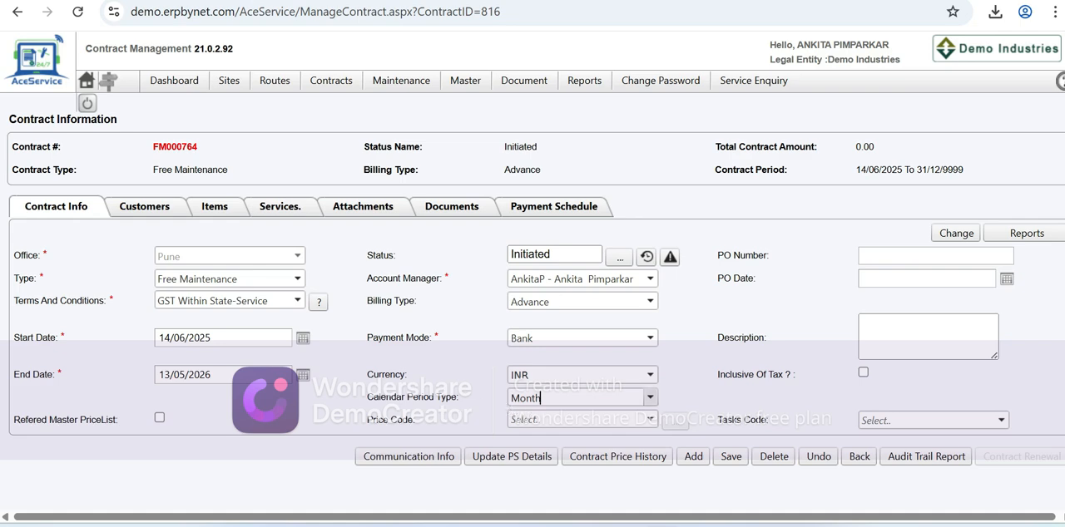
left_click(541, 399)
left_click(488, 405)
left_click(526, 420)
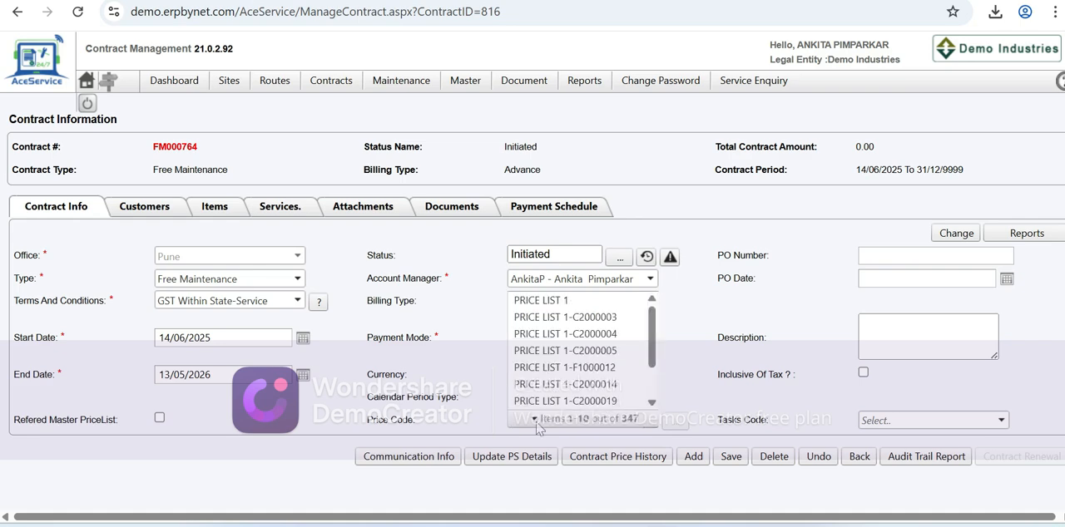
left_click(549, 283)
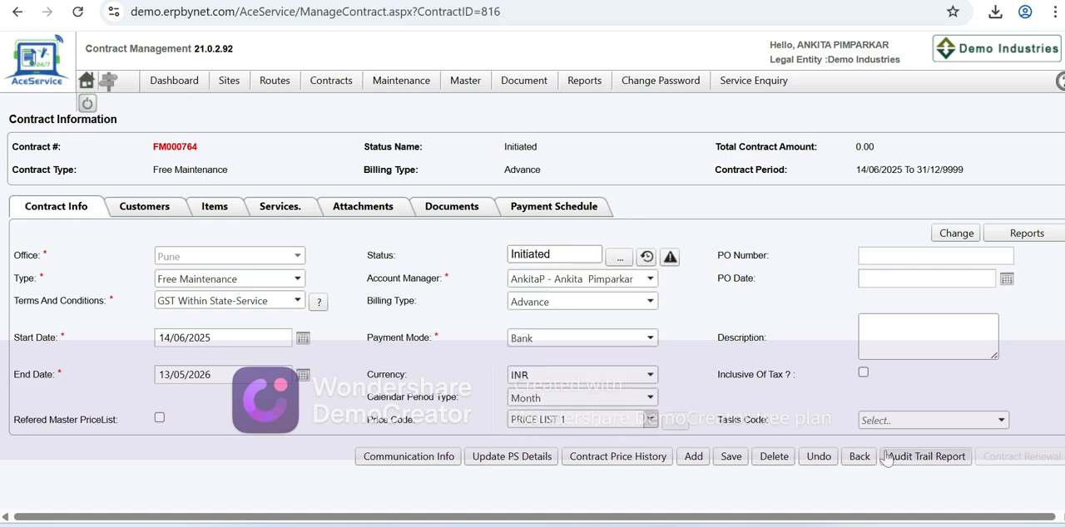
- Set the contract's tasks code to 1S : 1M and save the contract
left_click(924, 420)
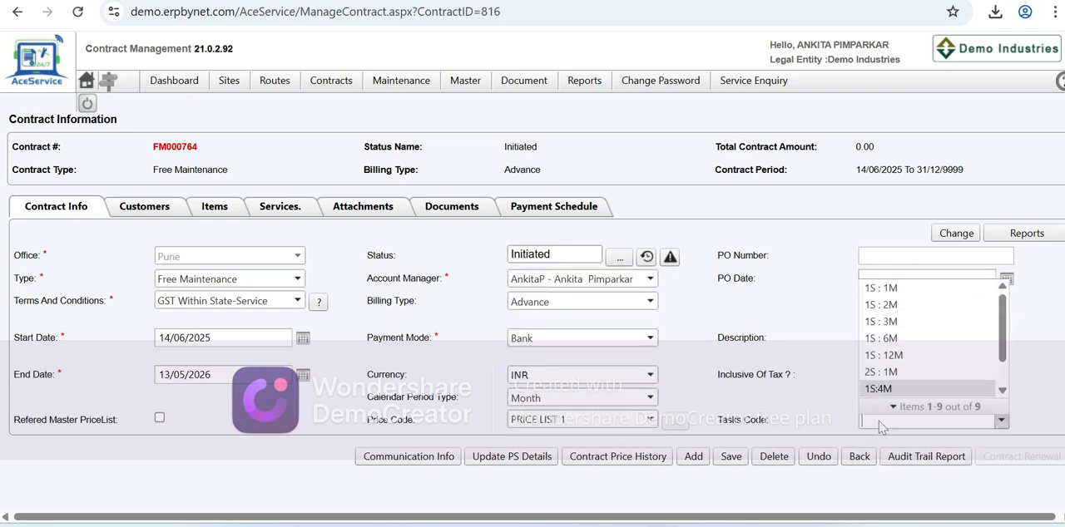
left_click(880, 285)
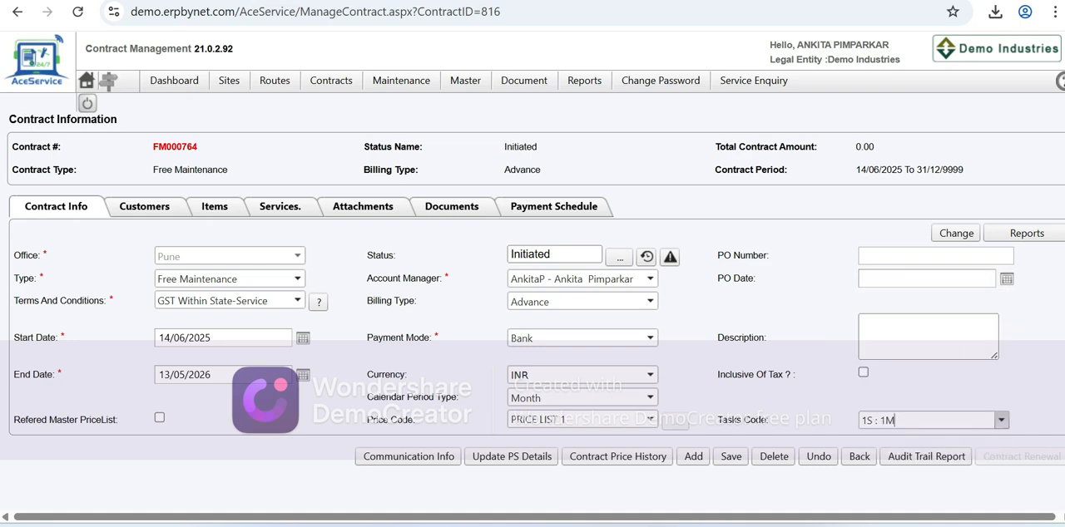
left_click(884, 420)
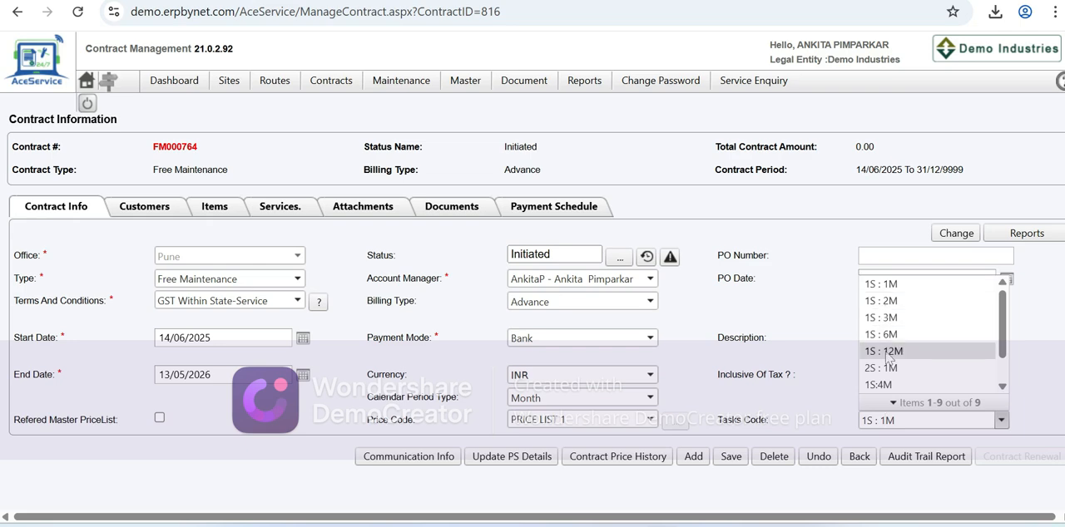
left_click(888, 286)
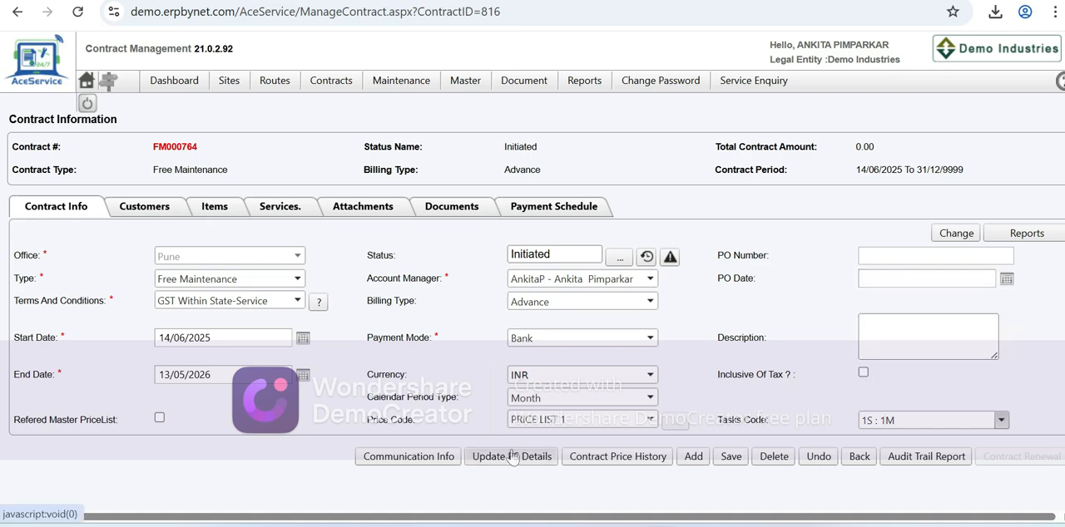
left_click(730, 456)
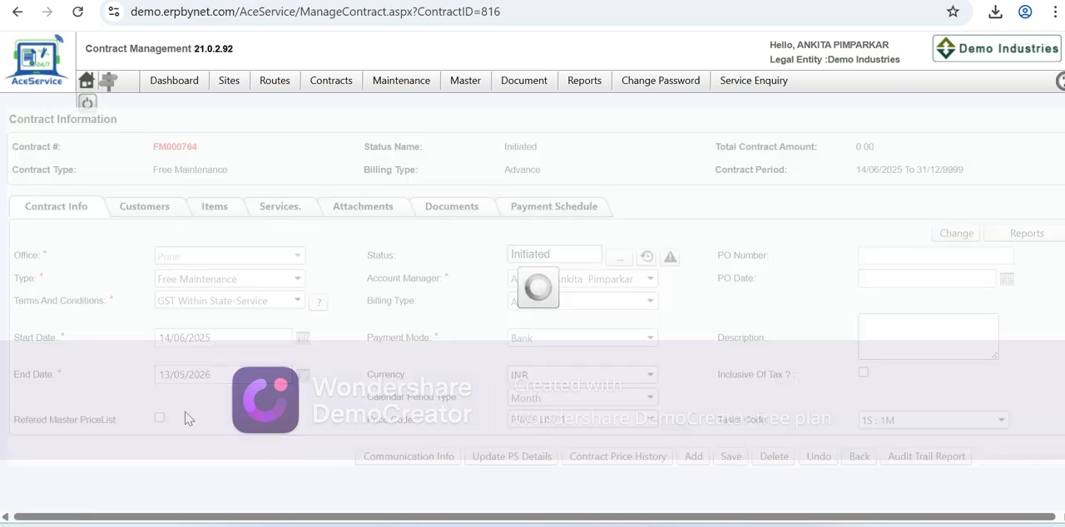
- Review the customers, lift items and attachments recorded for the JP TOWER contract
left_click(146, 211)
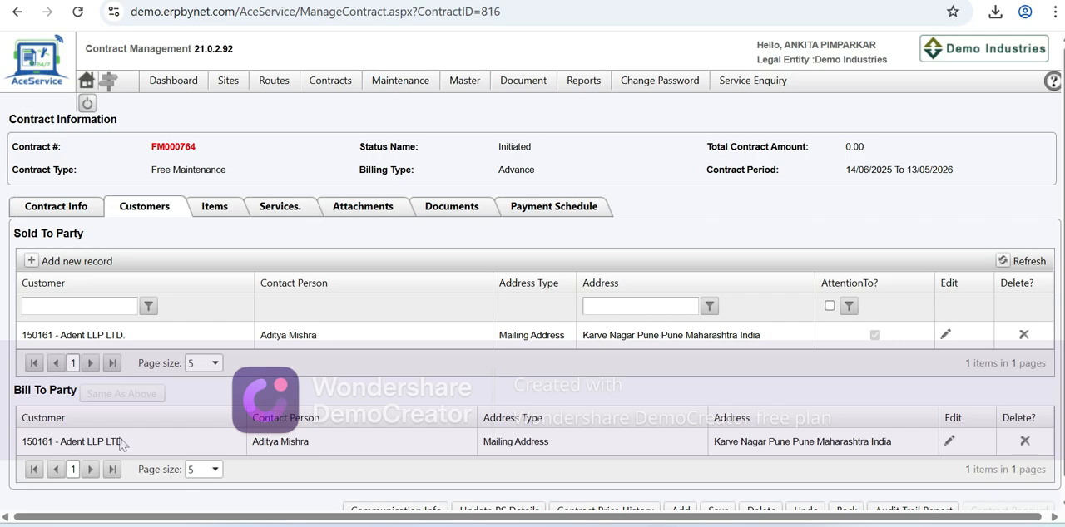
left_click(208, 215)
scroll(221, 430, "down", 1)
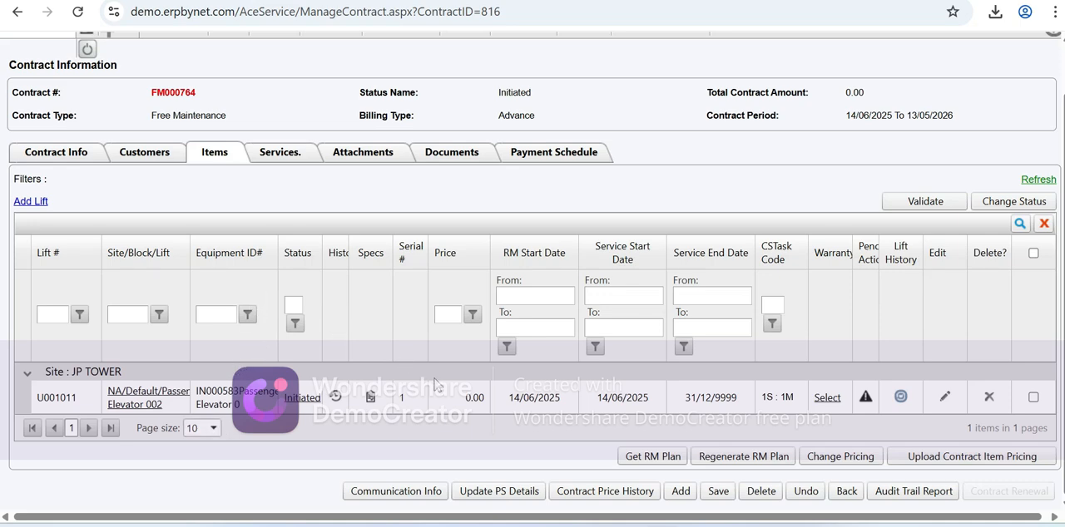
left_click(372, 156)
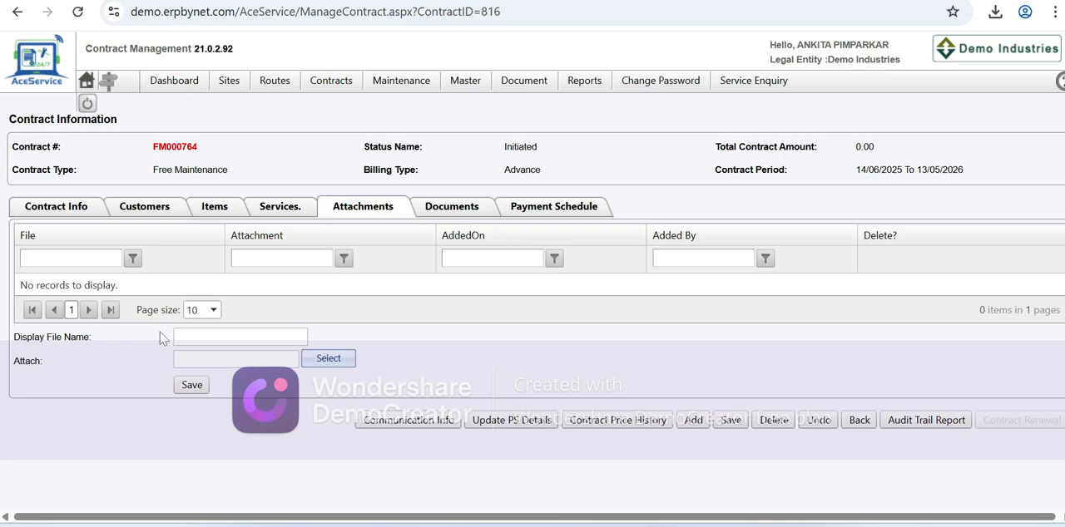
- Create a Contract Document PDF for the contract using the Agreement template
left_click(464, 209)
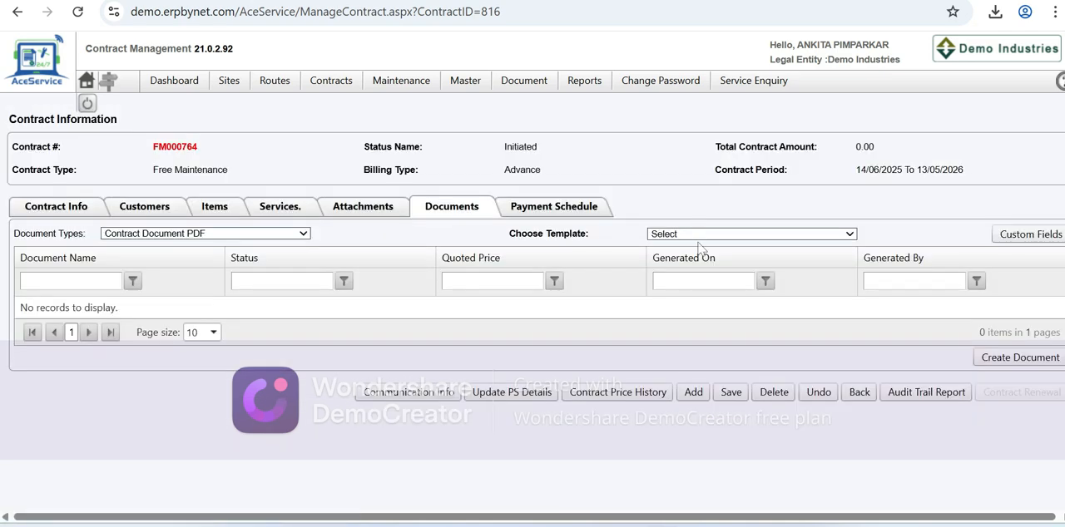
left_click(699, 236)
left_click(666, 271)
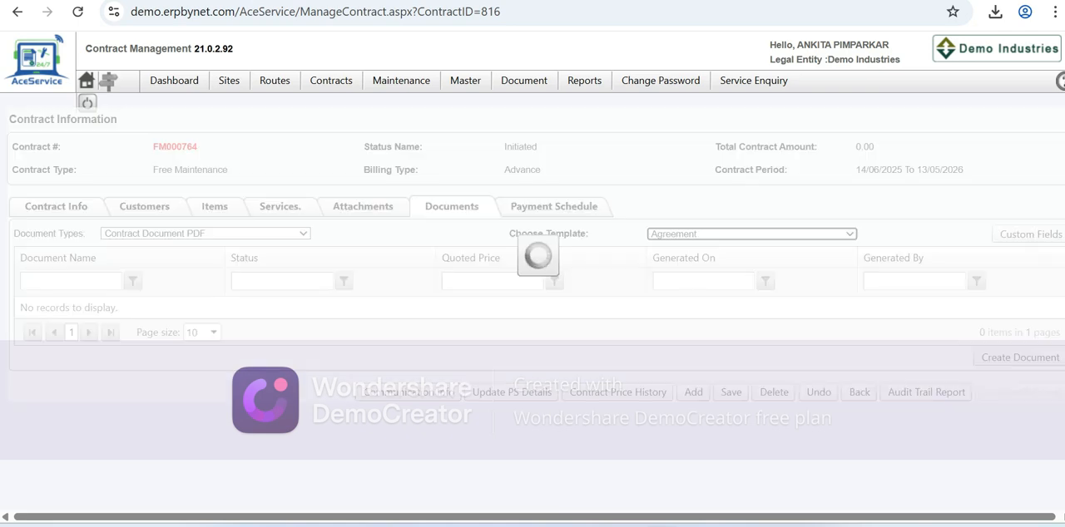
left_click(995, 363)
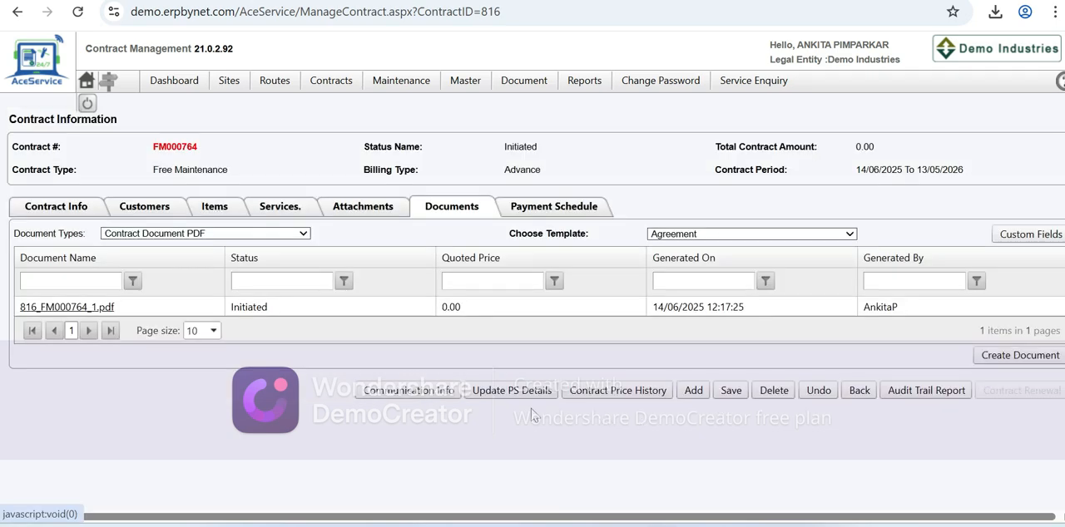
- Examine the generated contract PDF's contract details, charges, terms and payment conditions, then return to the contract record
left_click(92, 307)
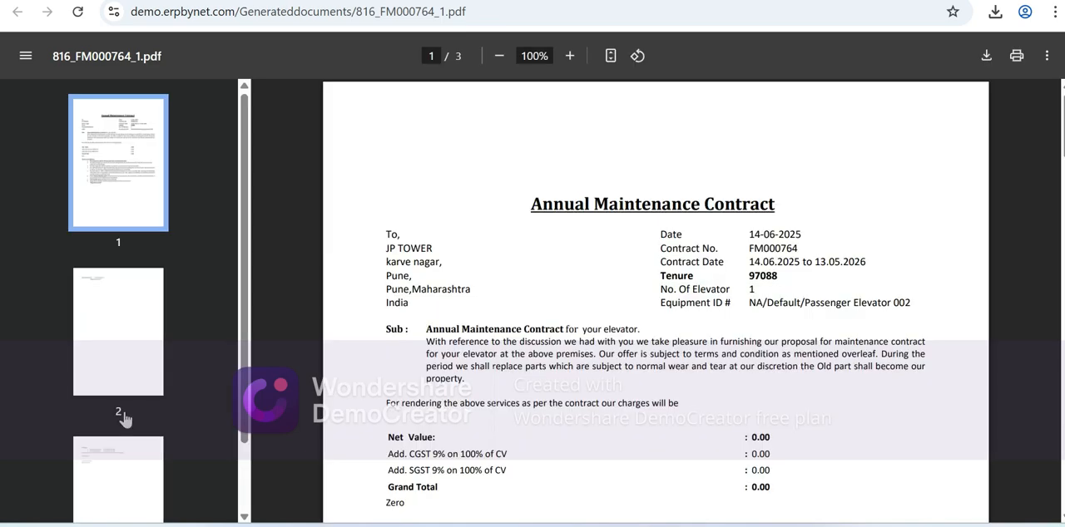
scroll(316, 515, "down", 3)
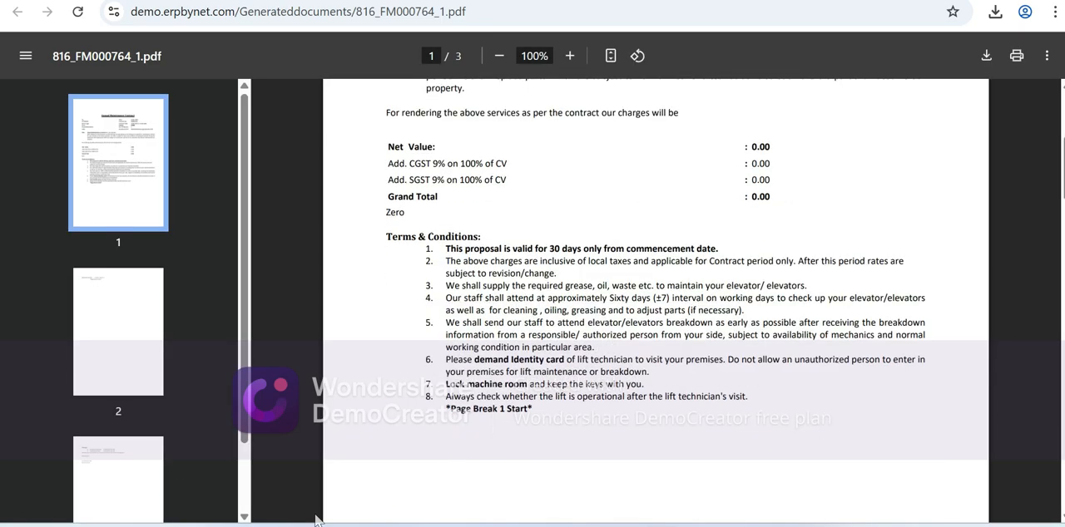
scroll(316, 520, "up", 1)
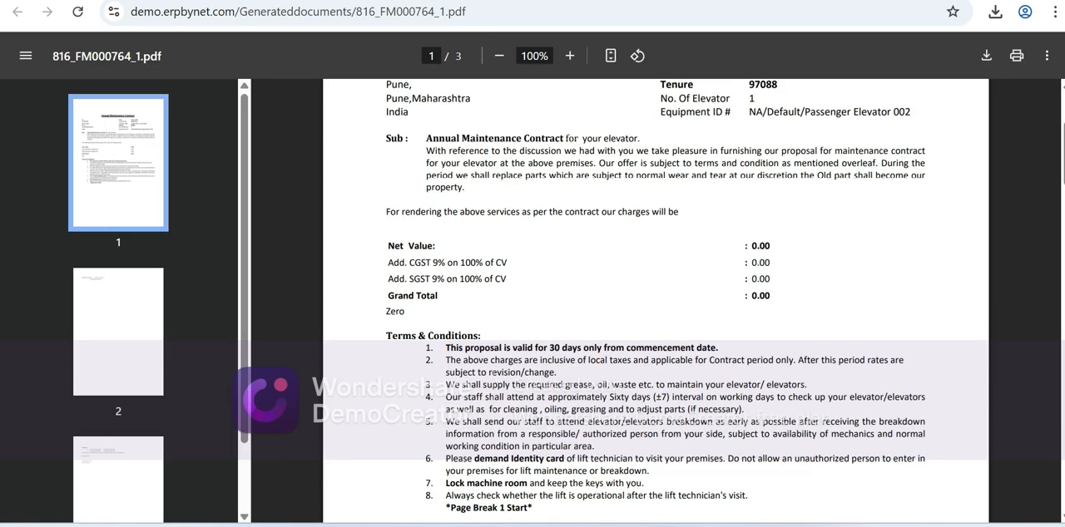
scroll(695, 331, "up", 1)
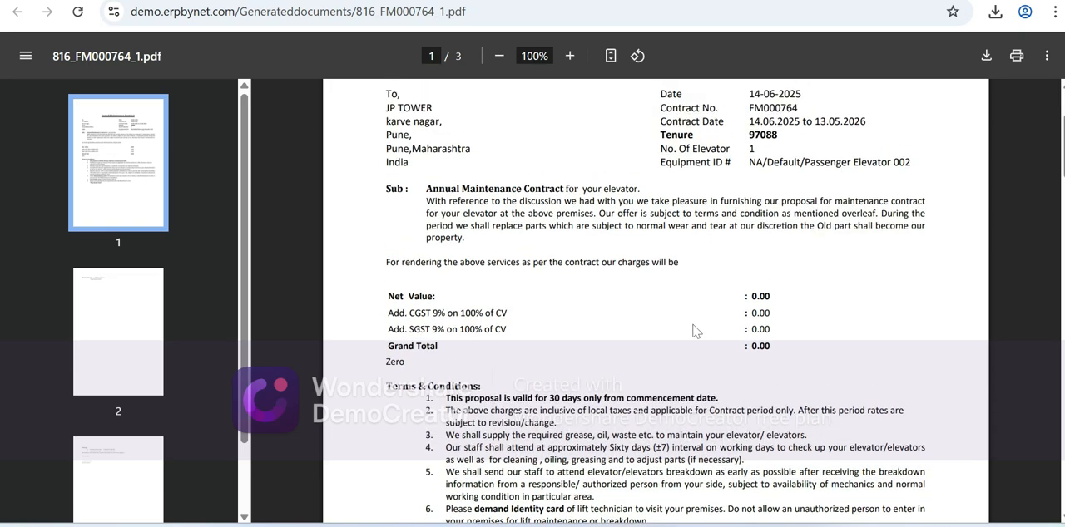
scroll(725, 361, "down", 10)
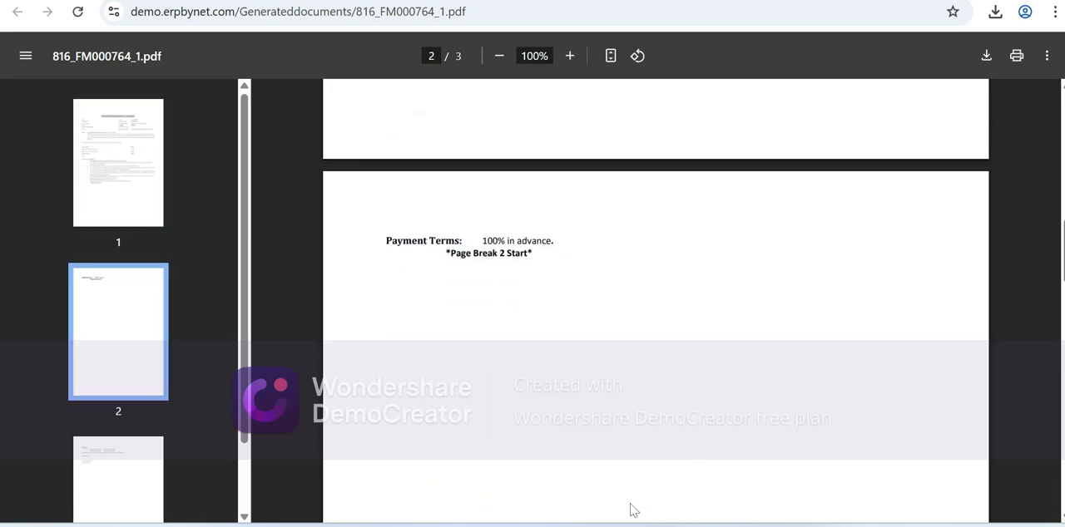
scroll(629, 504, "down", 3)
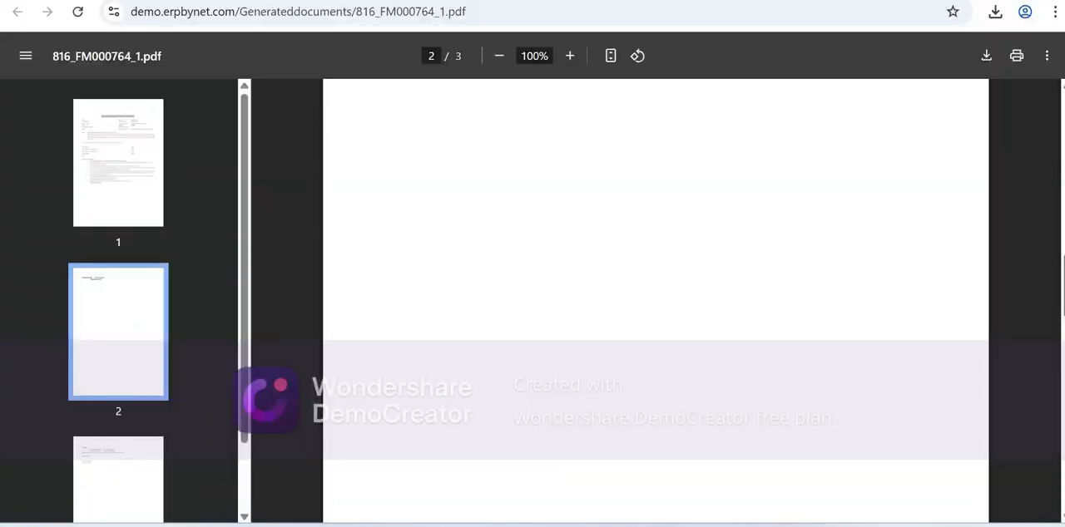
scroll(650, 430, "up", 5)
scroll(650, 430, "up", 10)
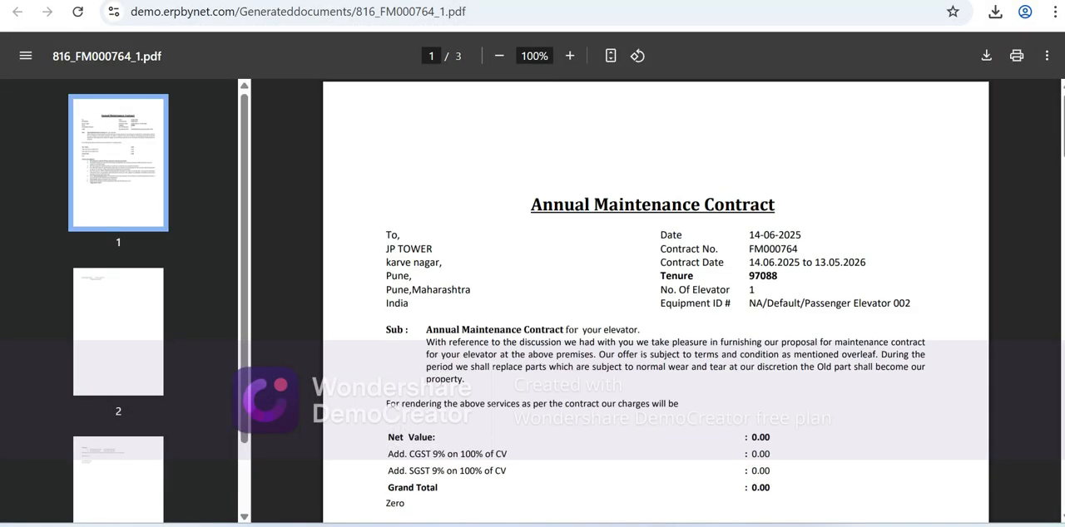
left_click(399, 1)
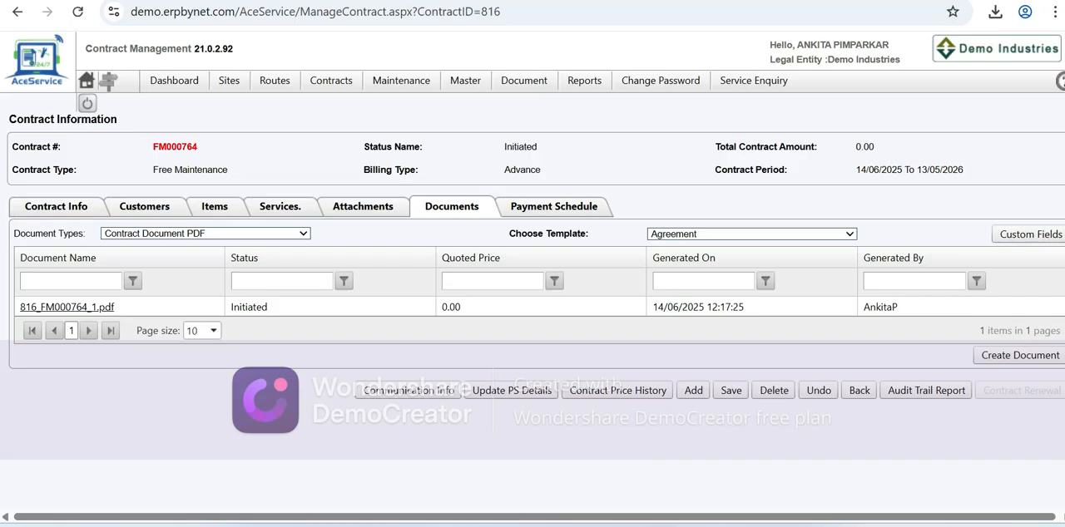
- Change the status of the contract item Passenger Elevator 002 to Active and save the status change
left_click(559, 217)
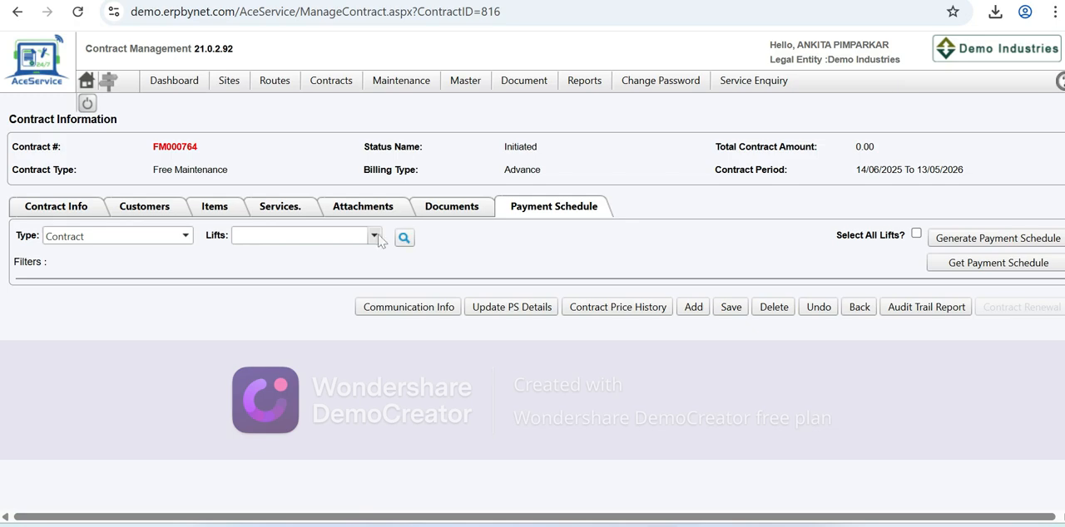
left_click(215, 208)
scroll(313, 389, "down", 1)
left_click(302, 397)
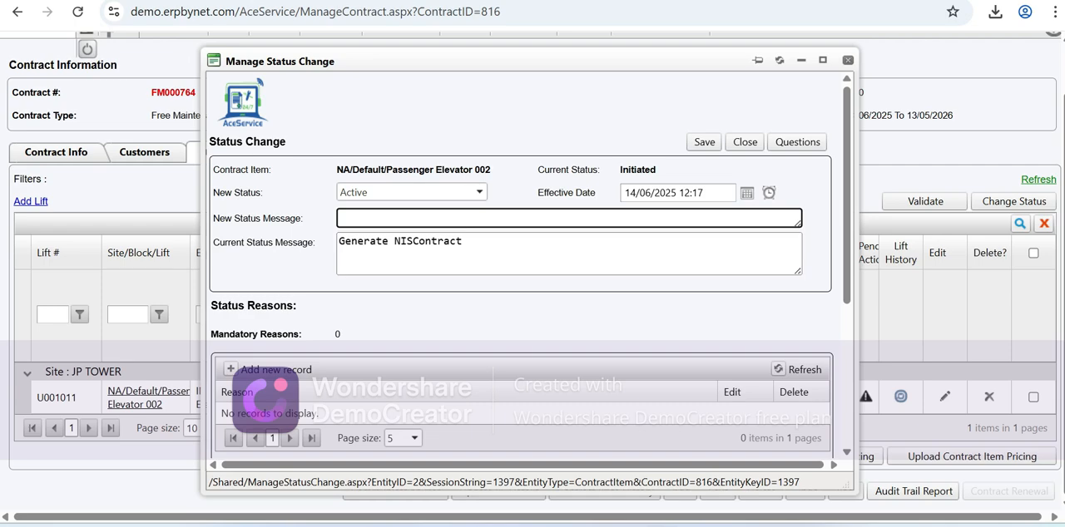
left_click(704, 143)
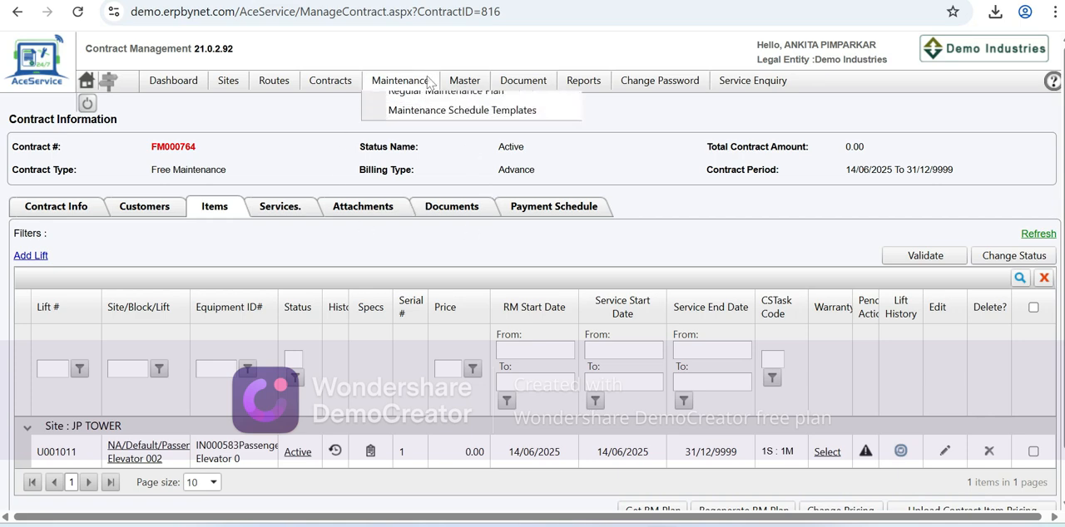
- Open a new contract form from the contracts list and review its Customers and Items sections
mouse_move(473, 98)
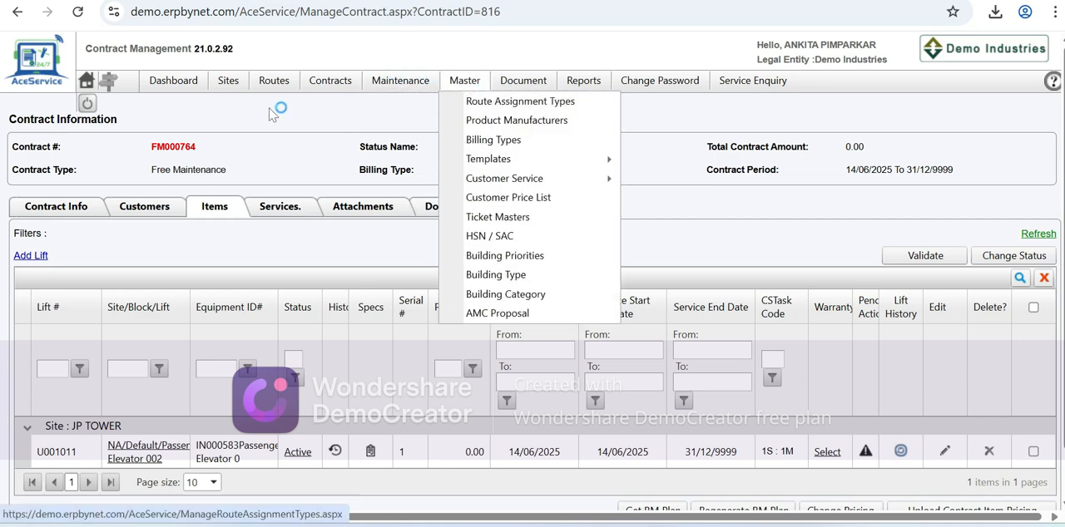
mouse_move(336, 89)
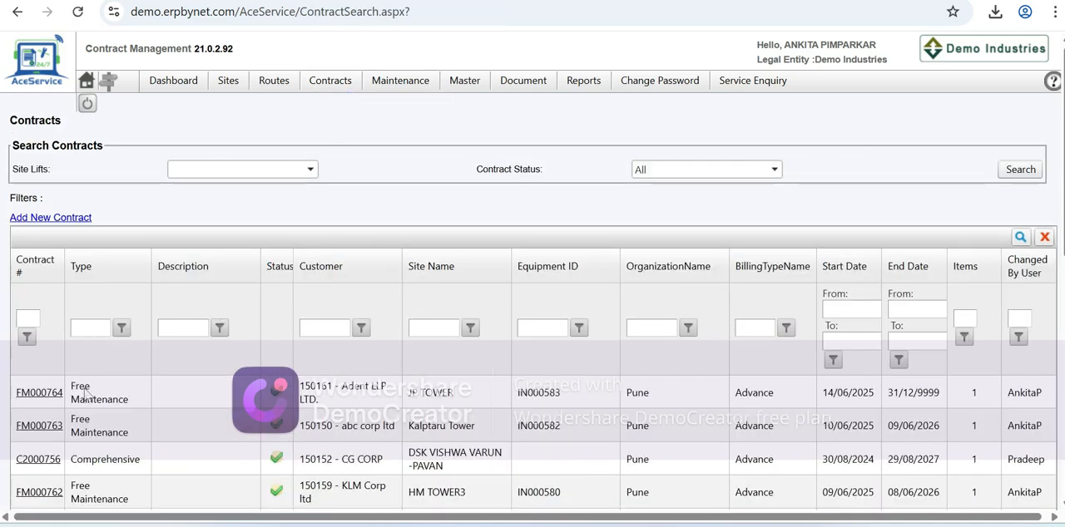
scroll(87, 395, "down", 1)
scroll(87, 395, "down", 2)
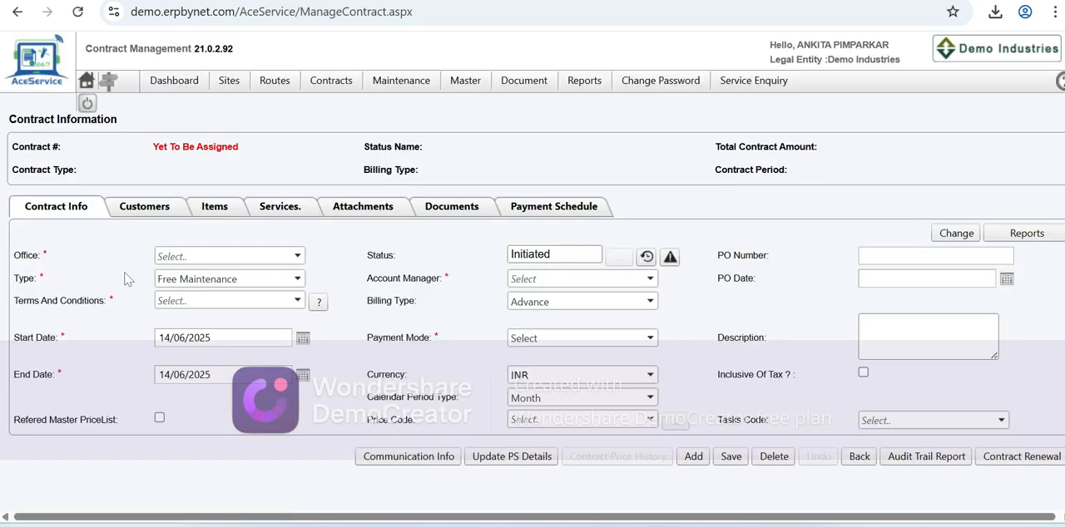
left_click(138, 217)
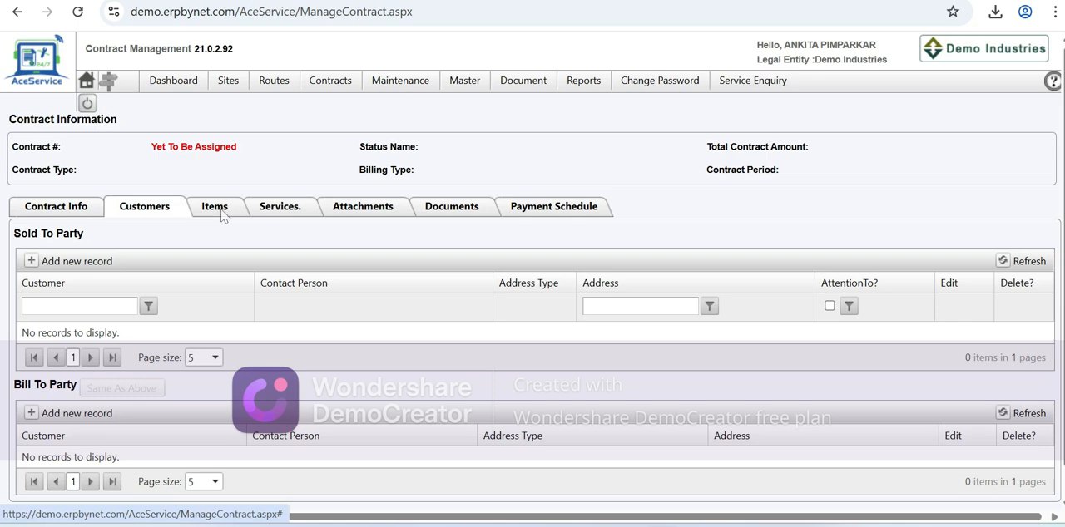
left_click(218, 212)
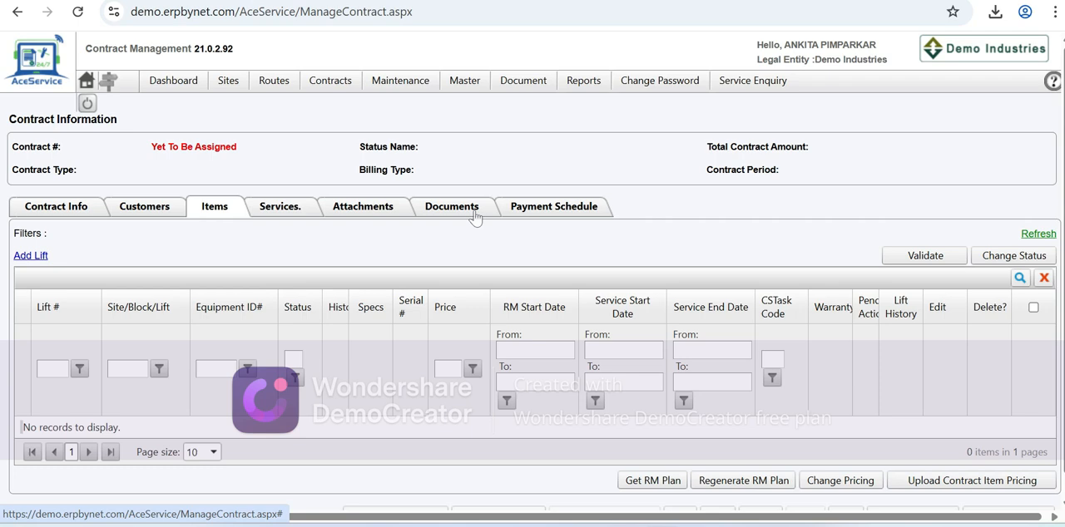
- Open the contract report configuration page and select the Equipment By Status standard report template
mouse_move(572, 87)
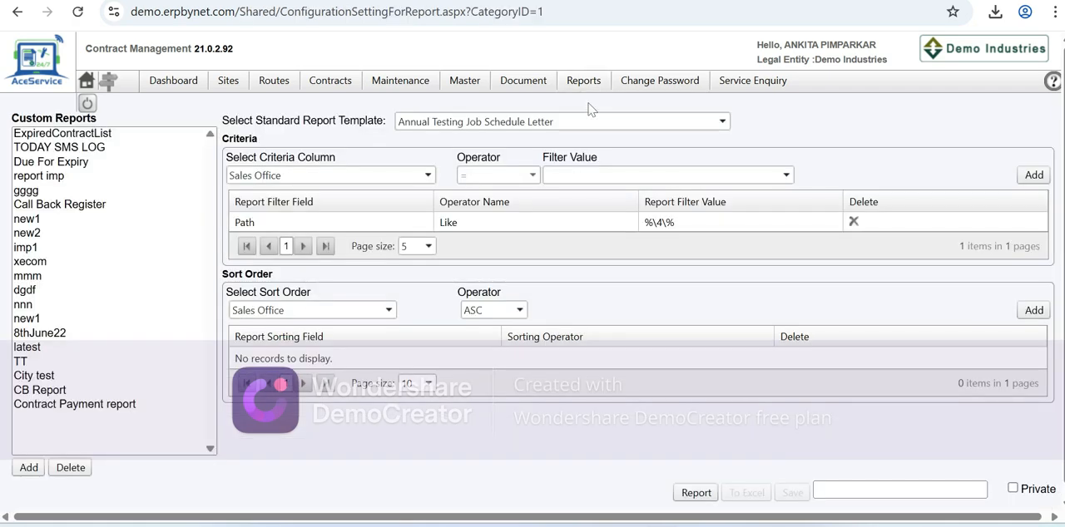
left_click(723, 121)
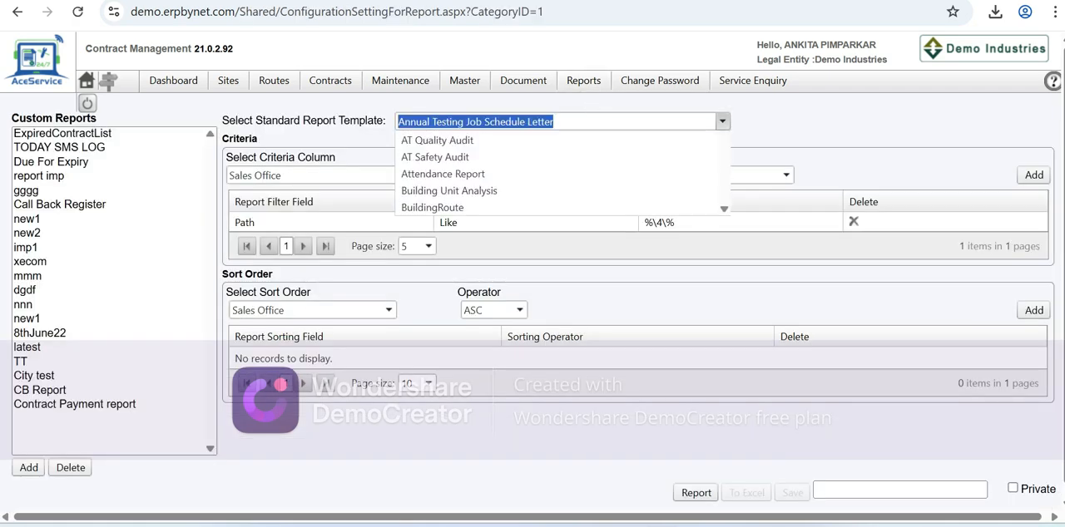
key("BackSpace")
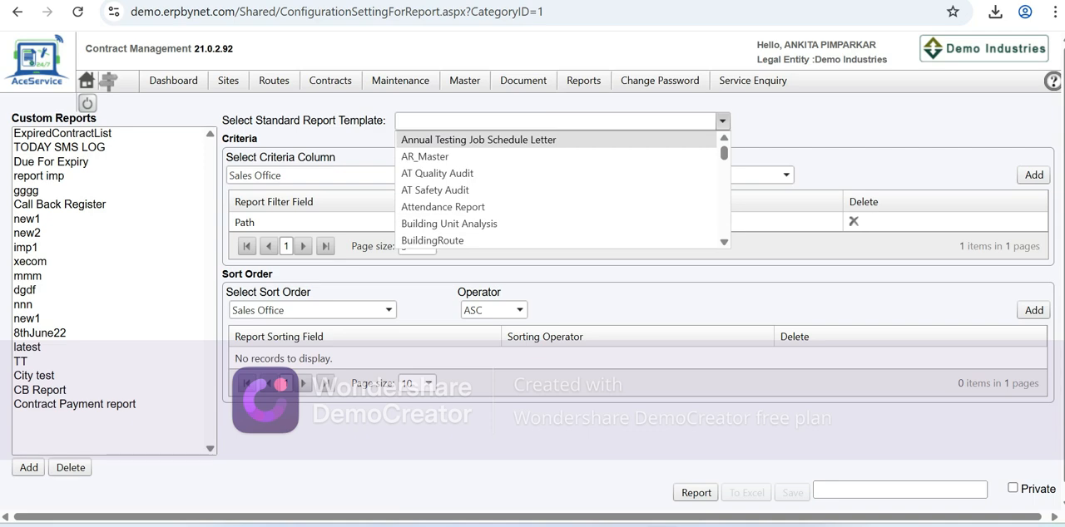
type("E")
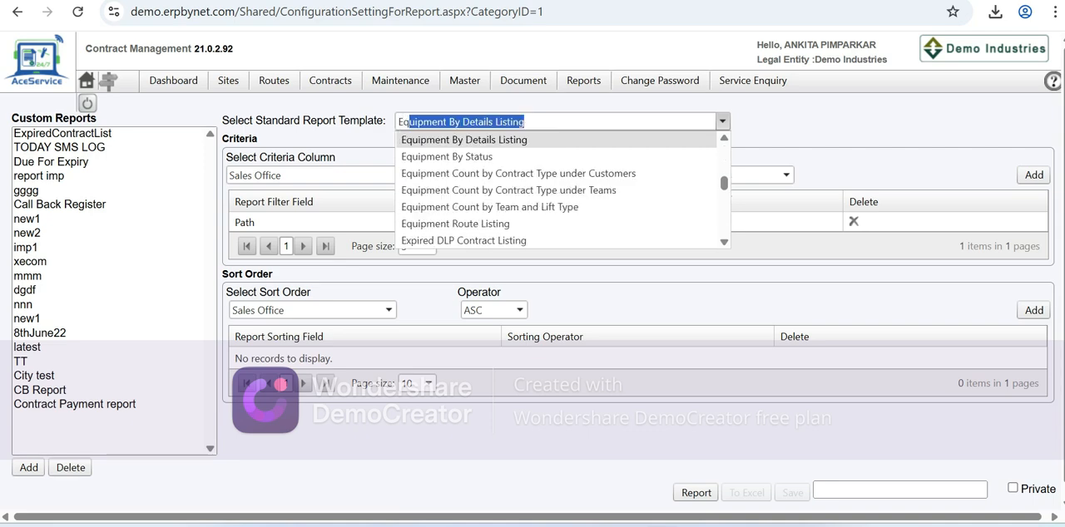
type("quipm")
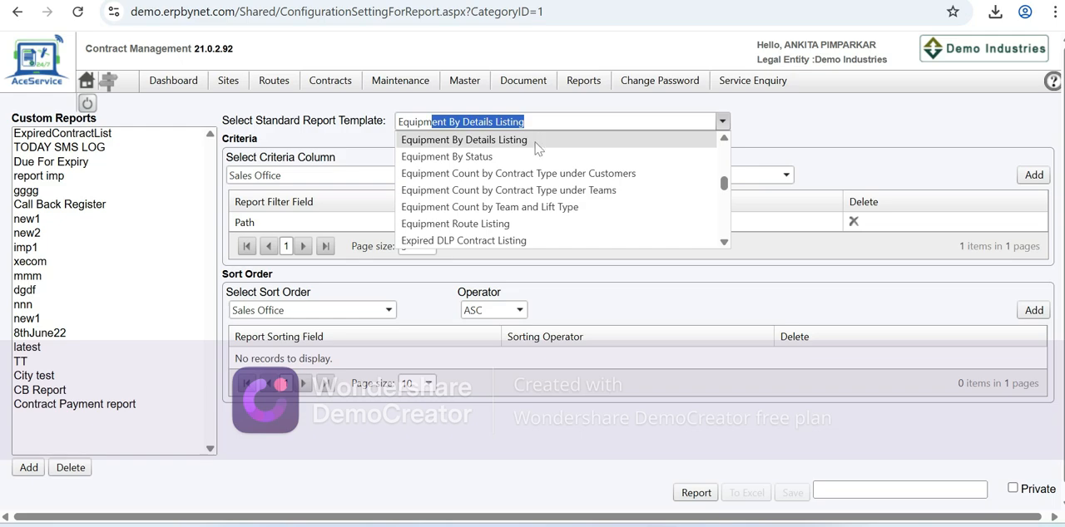
left_click(509, 160)
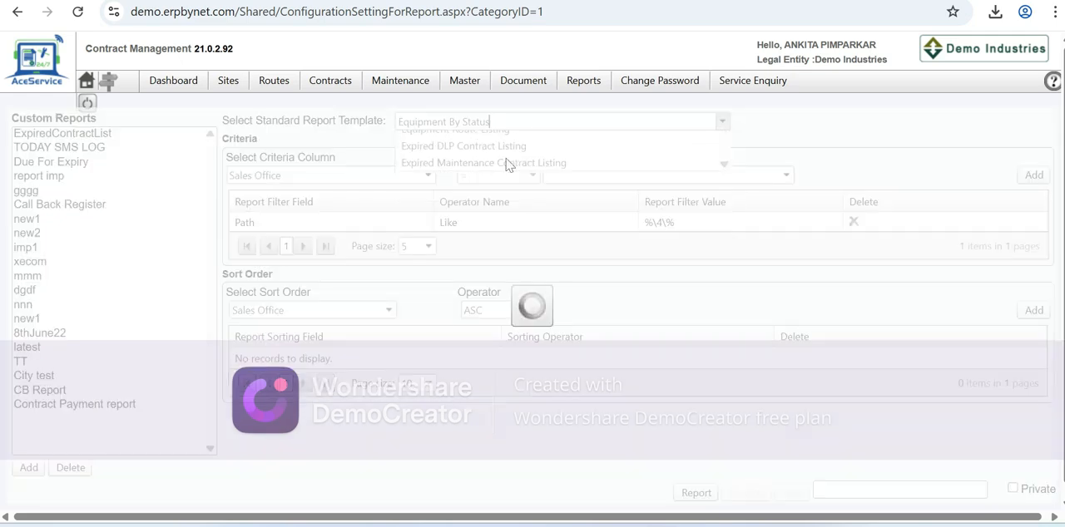
- Add a report criterion limiting Organization to Pune
scroll(532, 355, "down", 1)
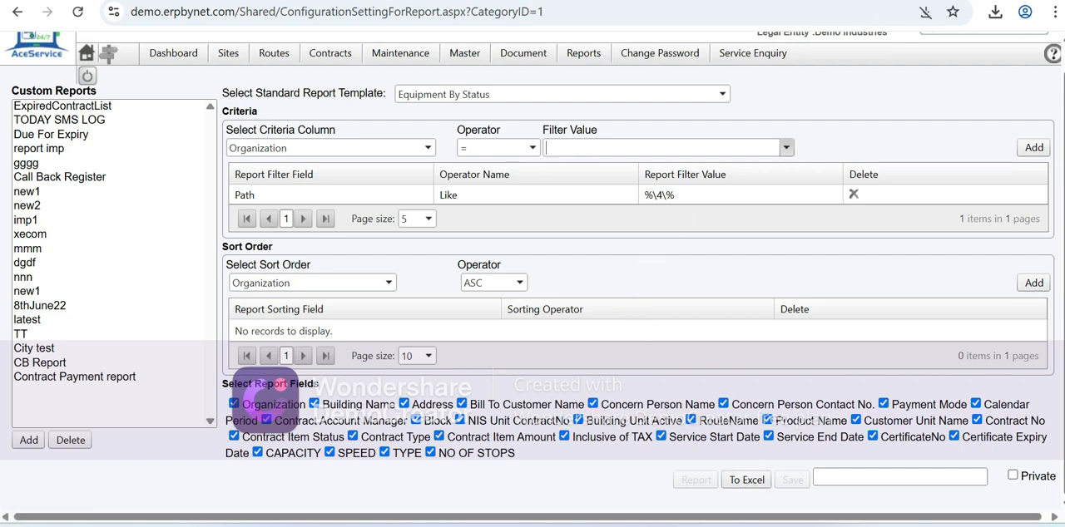
left_click(786, 147)
left_click(574, 170)
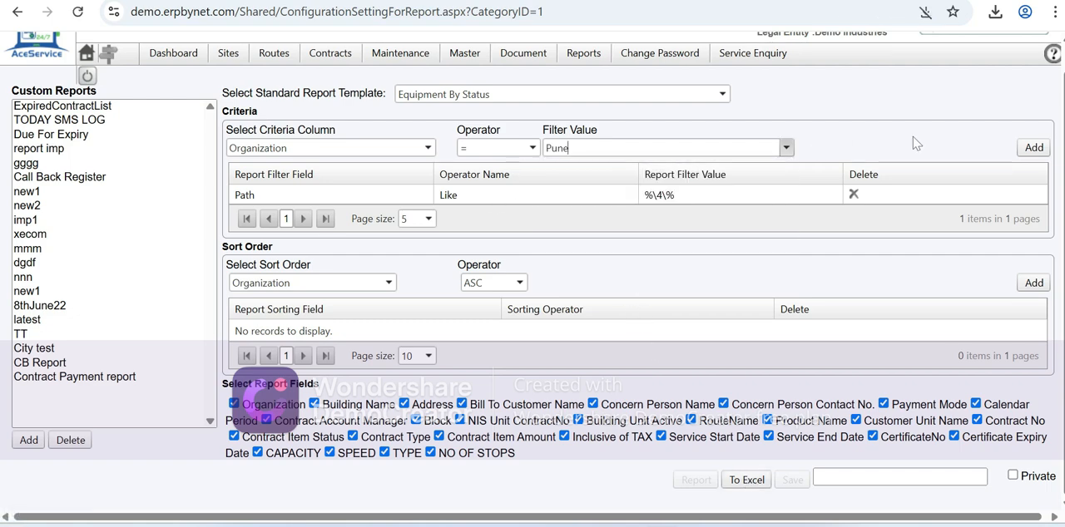
left_click(1033, 147)
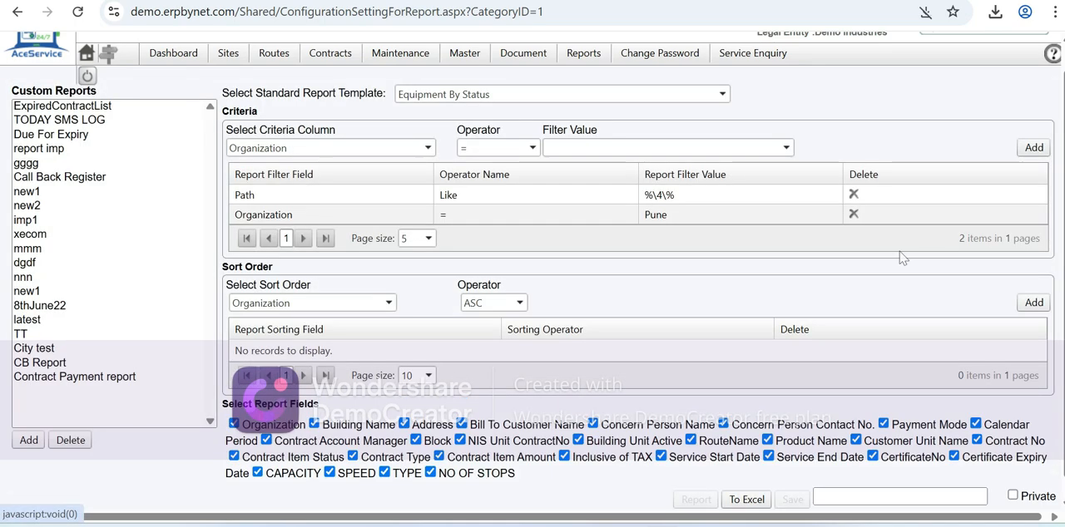
- Try to export the Equipment By Status report to Excel
left_click(749, 500)
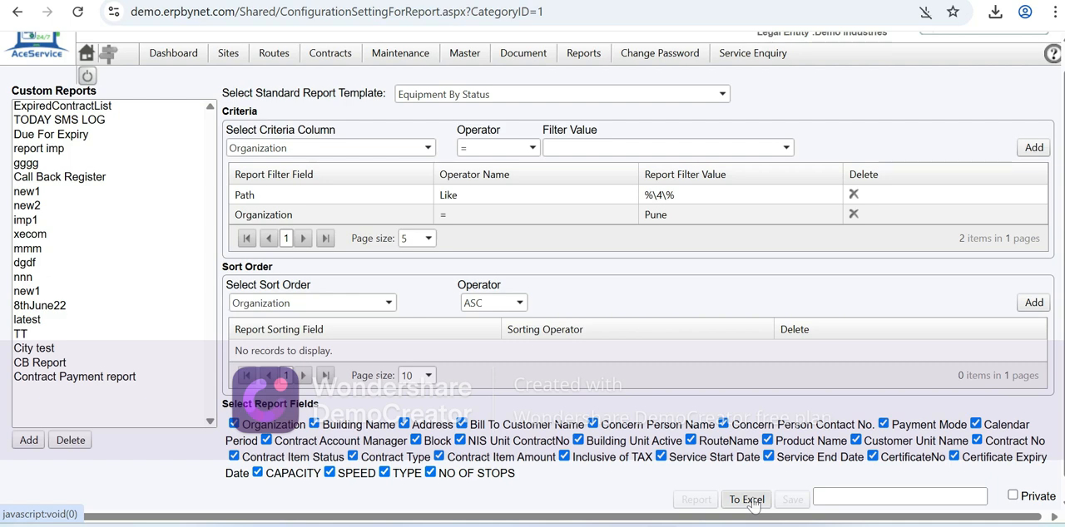
left_click(752, 502)
left_click(745, 508)
- Always allow demo.erpbynet.com to download multiple files, and export the Pune equipment report to Excel
left_click(925, 11)
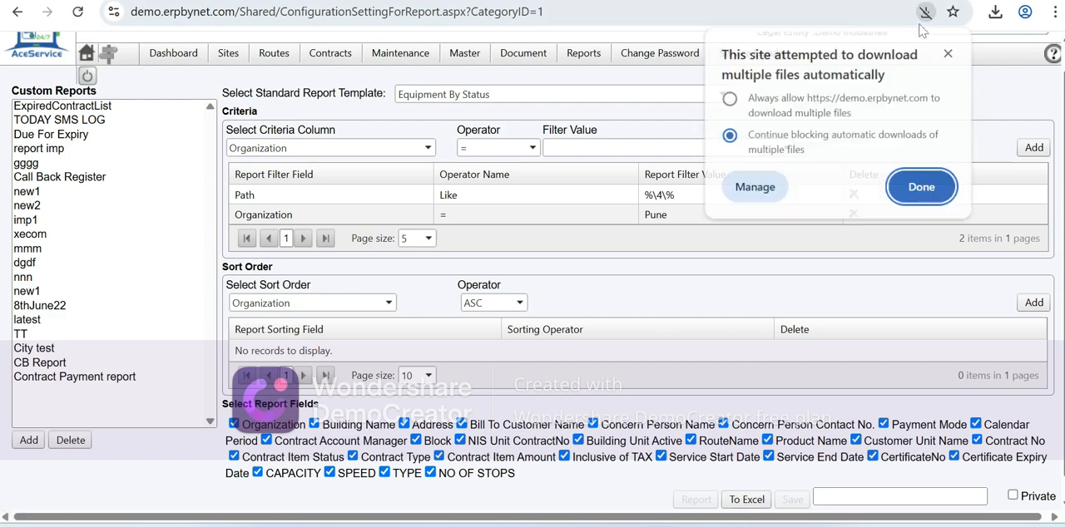
left_click(831, 100)
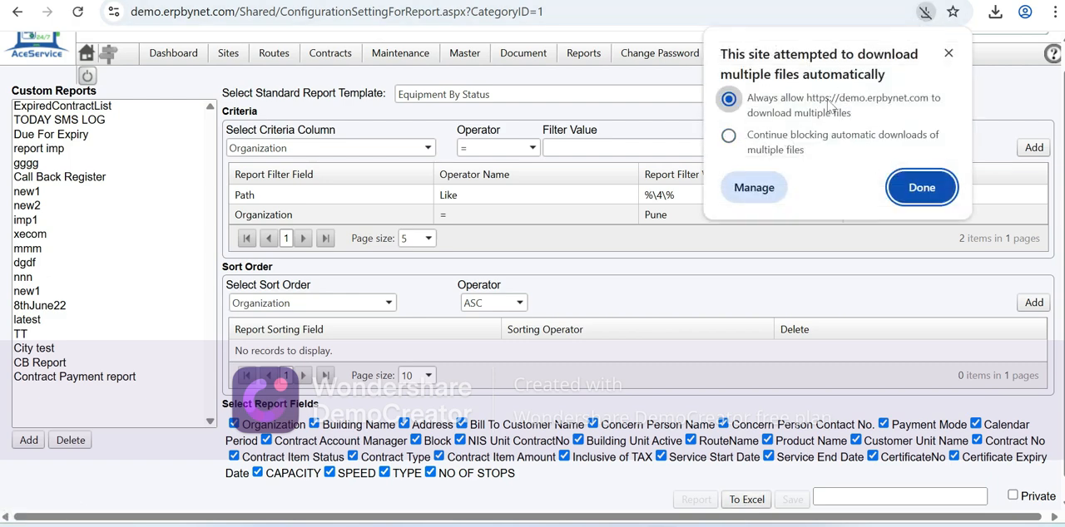
left_click(921, 186)
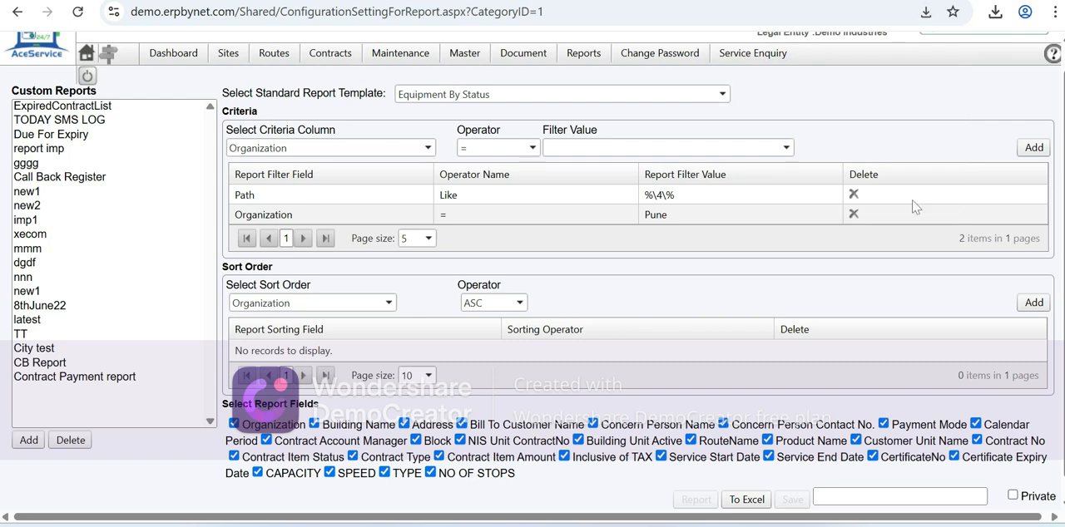
left_click(748, 501)
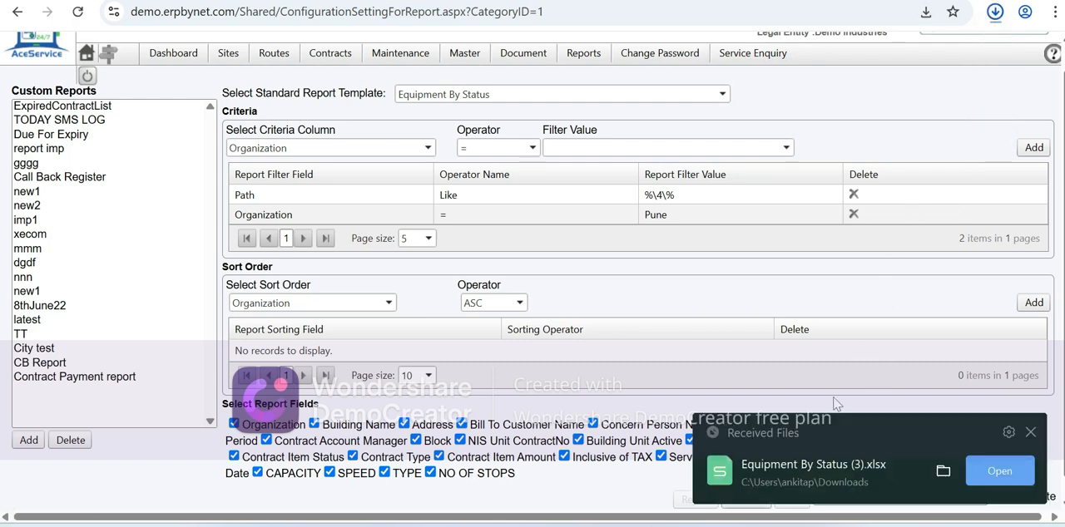
- Open the exported Equipment By Status workbook and examine its customer, route, product, contract and service date columns
left_click(997, 472)
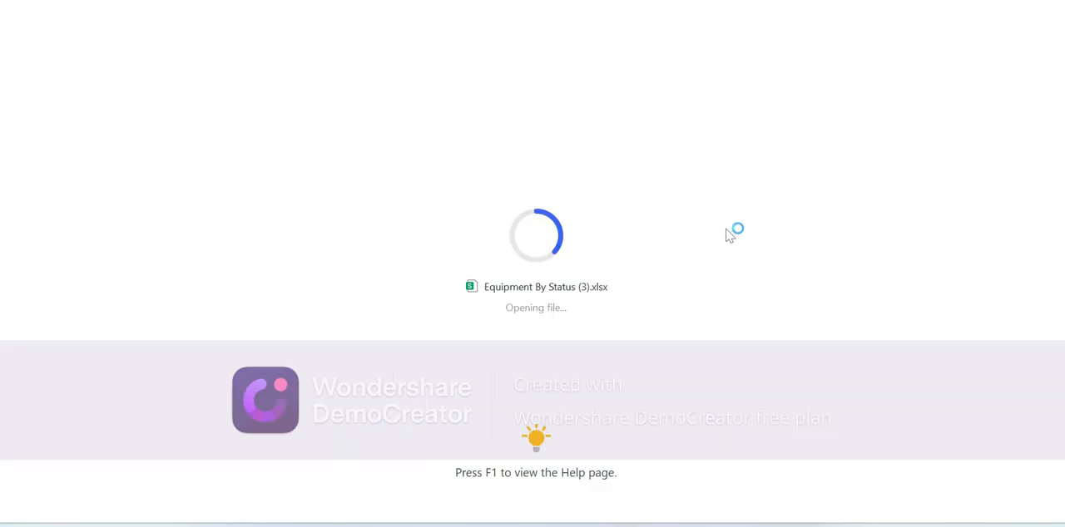
scroll(655, 297, "down", 1)
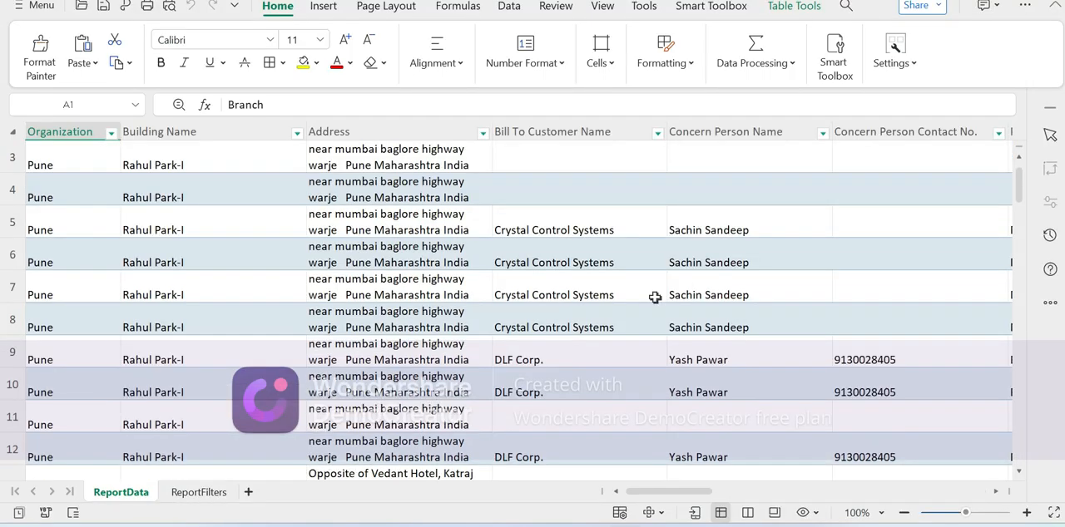
scroll(655, 298, "up", 1)
scroll(655, 298, "right", 1)
scroll(655, 298, "left", 1)
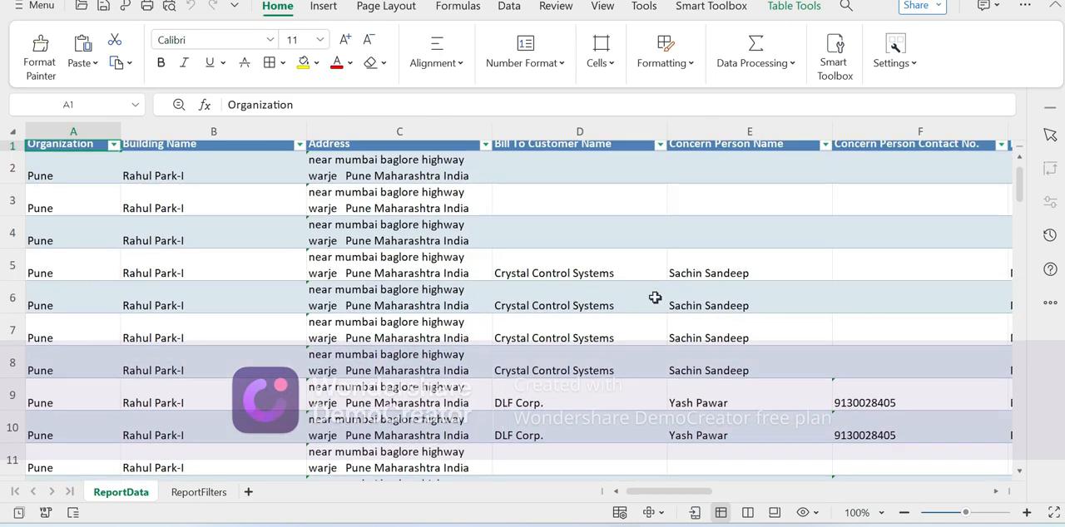
scroll(484, 285, "up", 1)
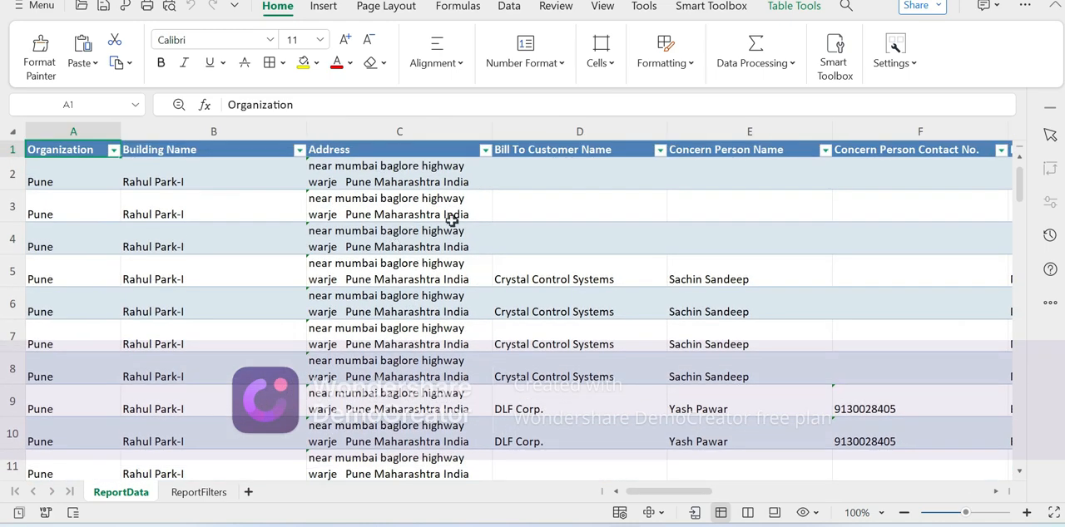
scroll(530, 226, "right", 3)
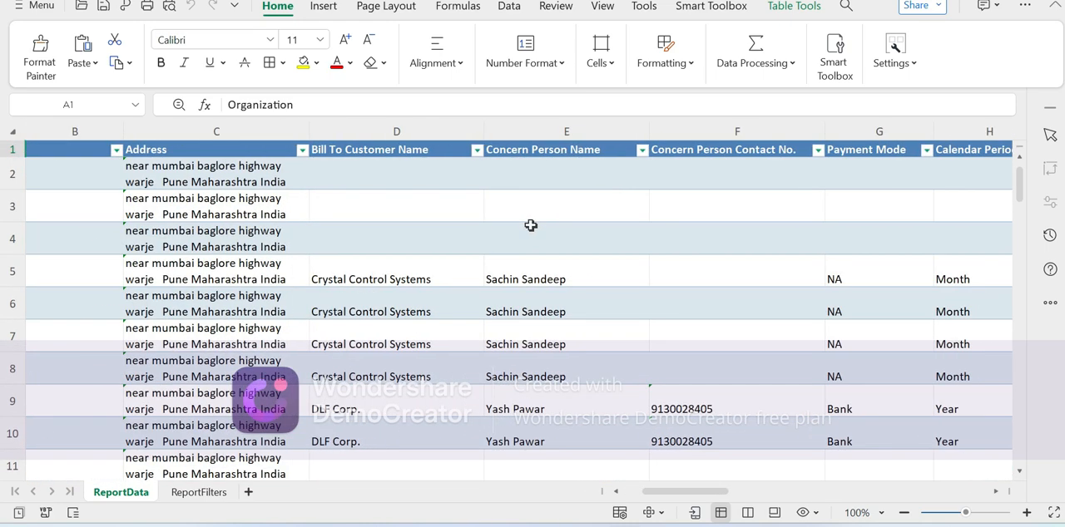
scroll(530, 225, "right", 2)
scroll(530, 226, "right", 1)
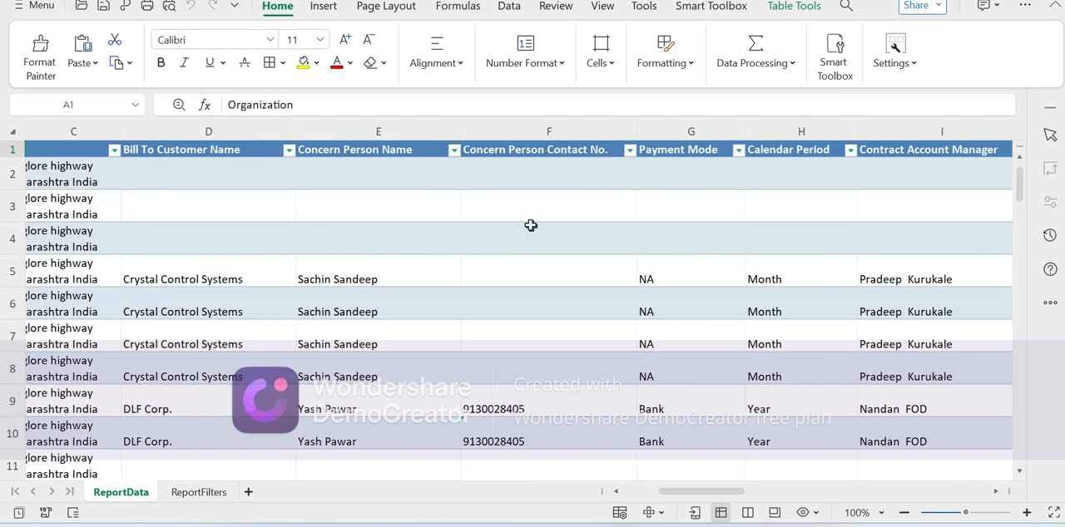
scroll(530, 226, "right", 1)
scroll(530, 225, "right", 7)
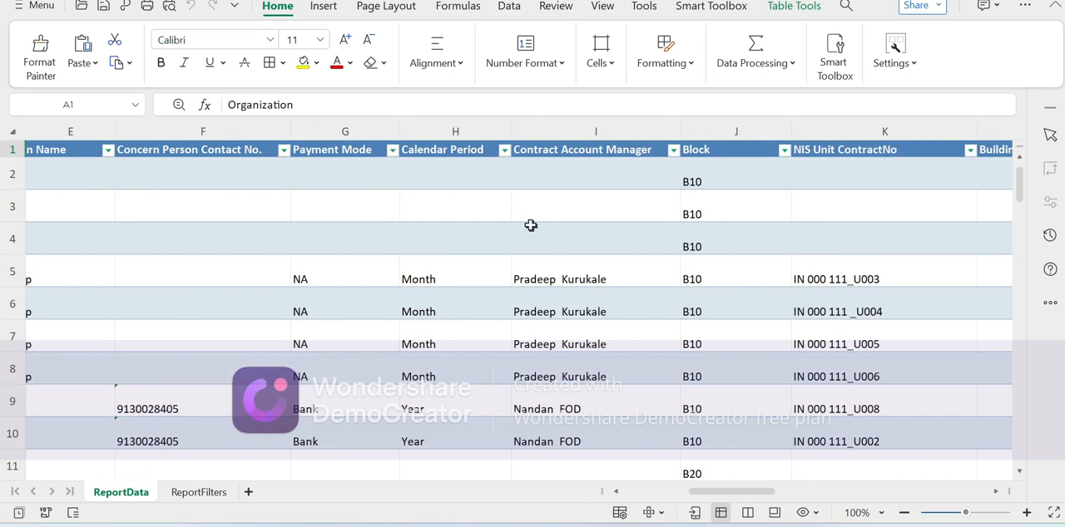
scroll(530, 225, "right", 2)
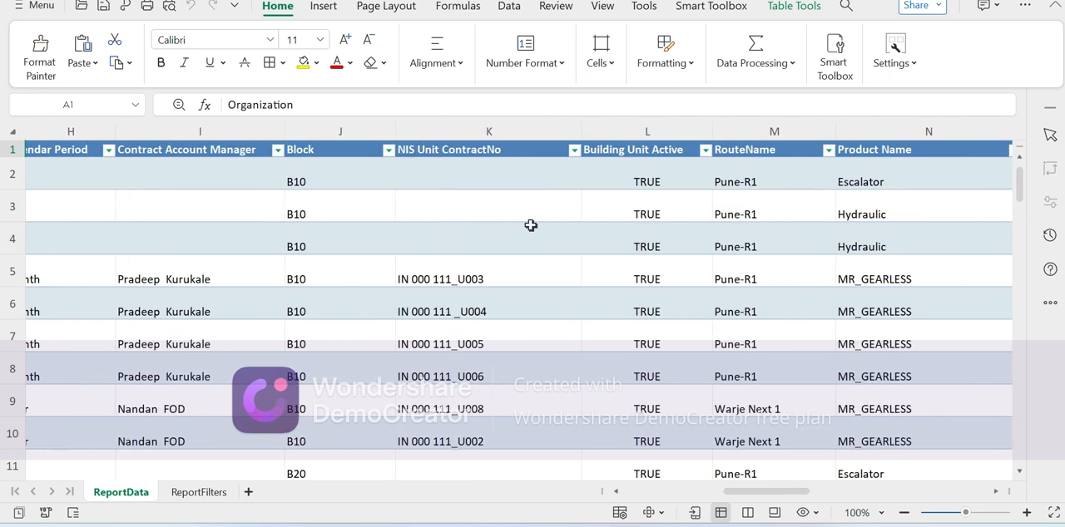
scroll(530, 225, "right", 1)
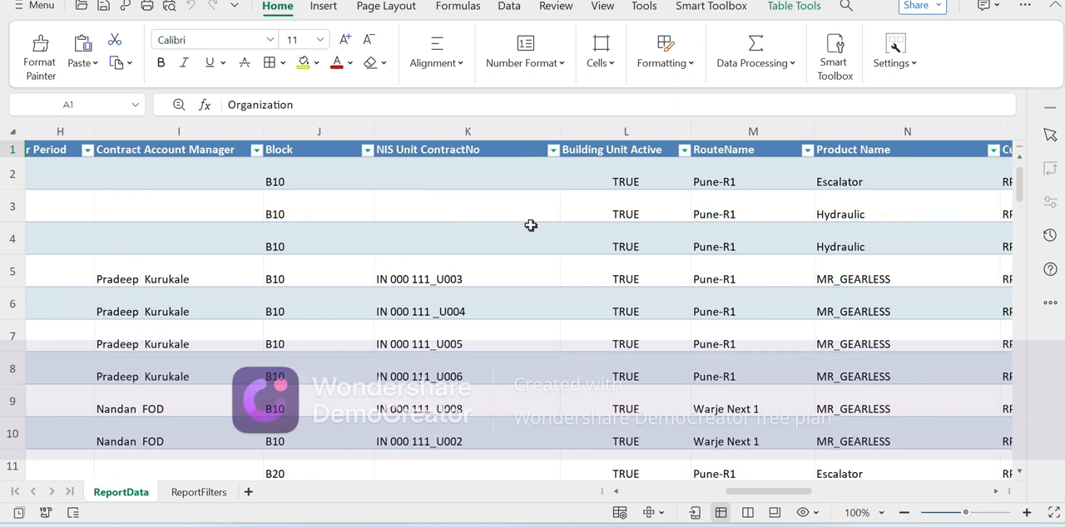
scroll(530, 225, "right", 1)
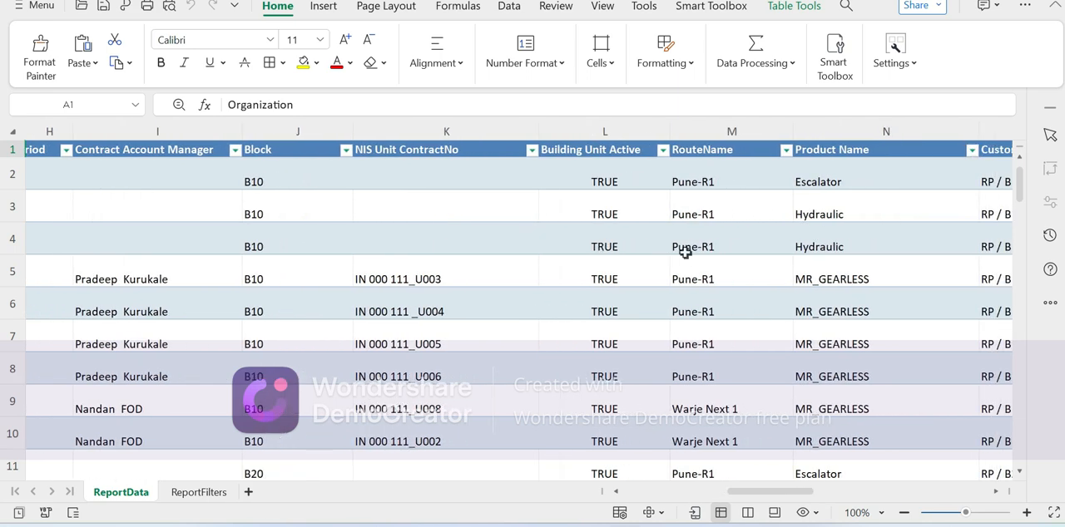
scroll(685, 252, "right", 5)
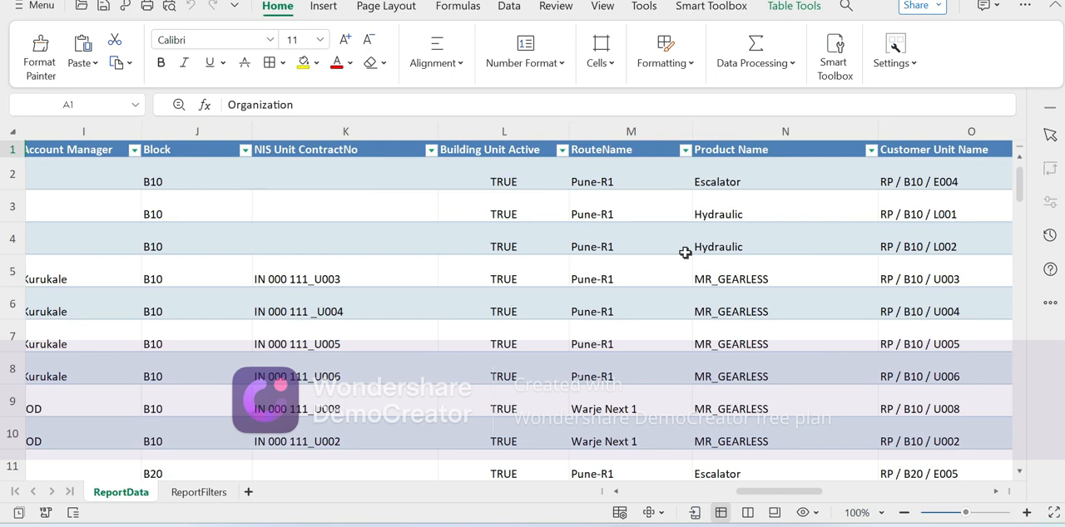
scroll(685, 252, "right", 5)
scroll(684, 253, "right", 3)
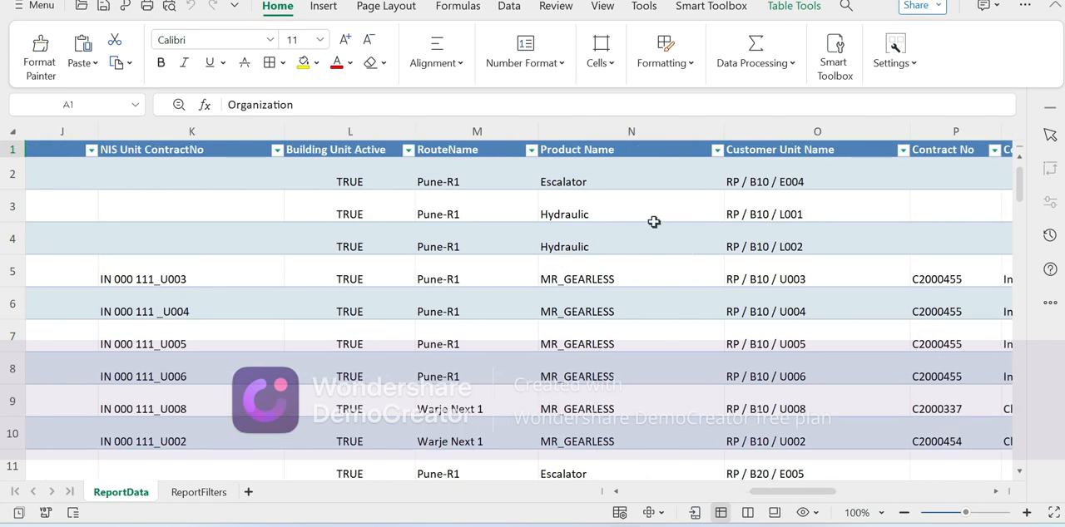
scroll(654, 222, "right", 5)
scroll(683, 225, "right", 14)
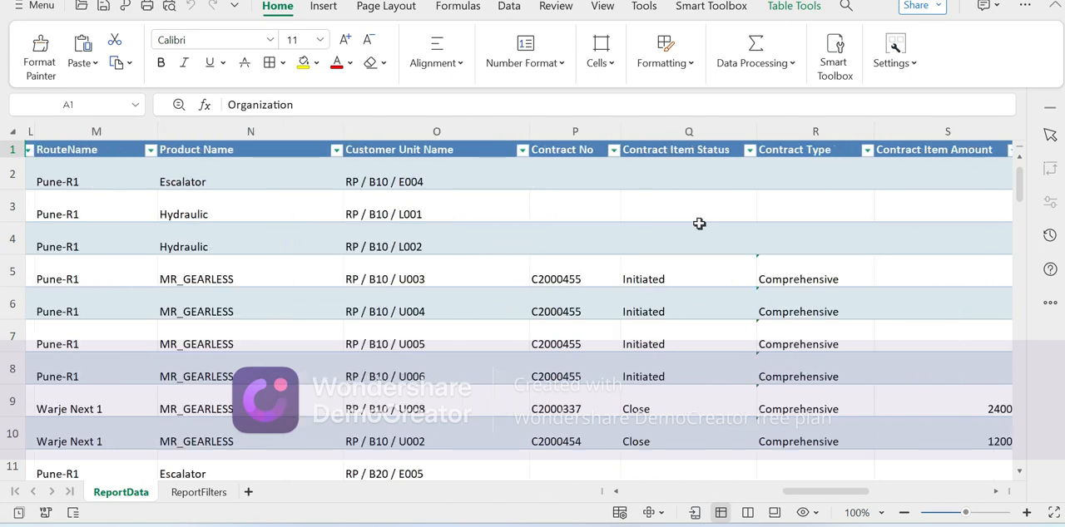
scroll(699, 223, "right", 20)
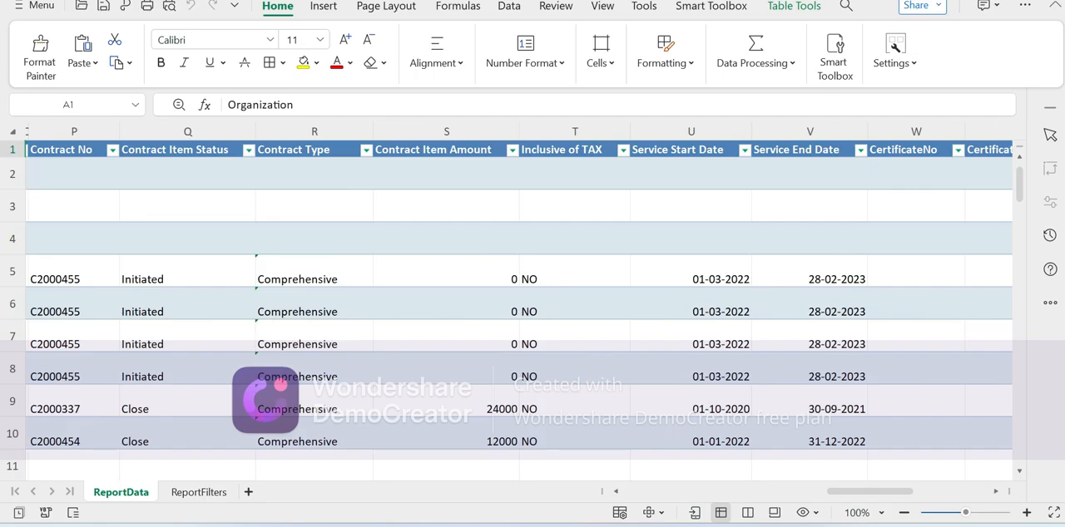
- Return to the report configuration page in the browser and choose Contract Details Listing as the standard report template
key("alt+Tab")
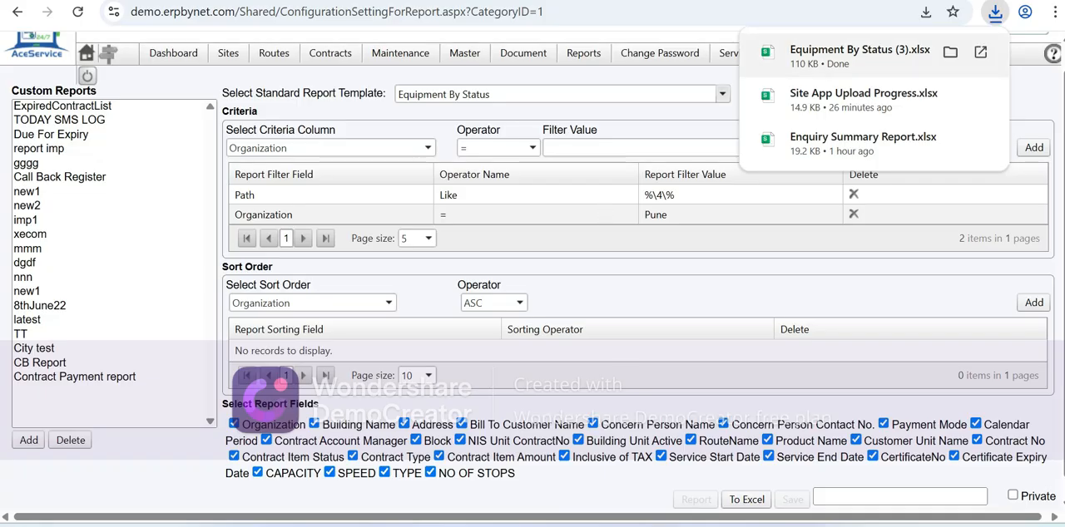
left_click(515, 94)
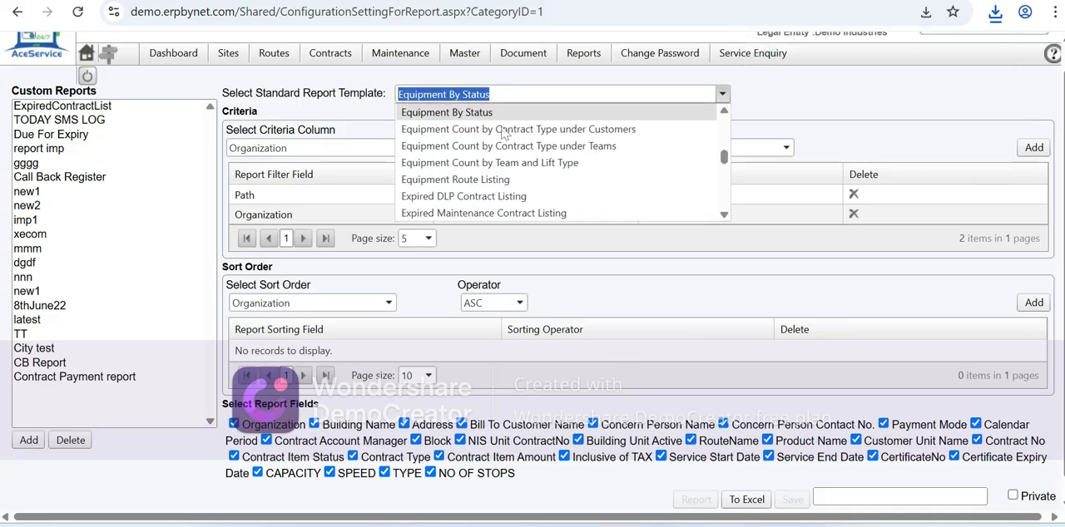
scroll(503, 134, "down", 1)
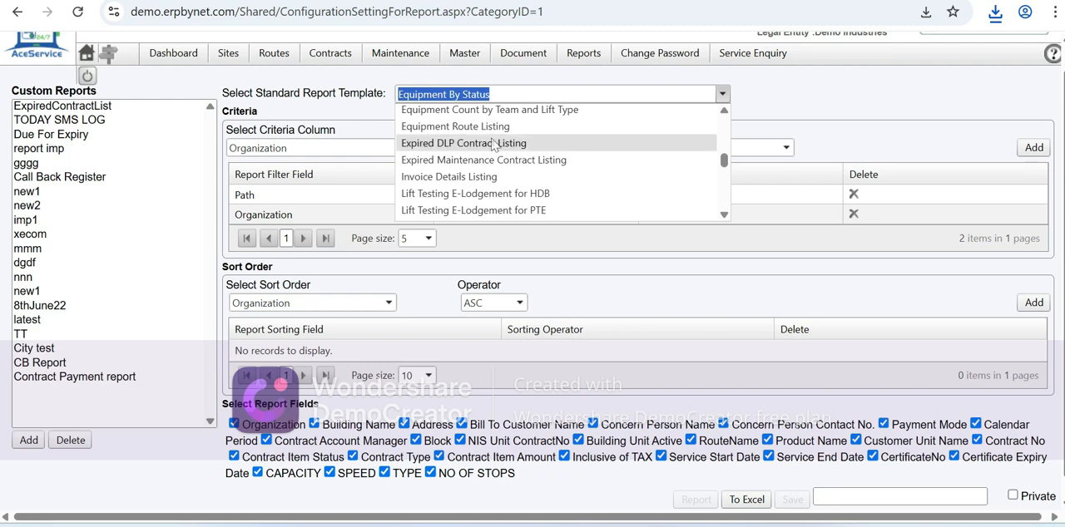
key("BackSpace")
type("Contract & AMC Recognition details")
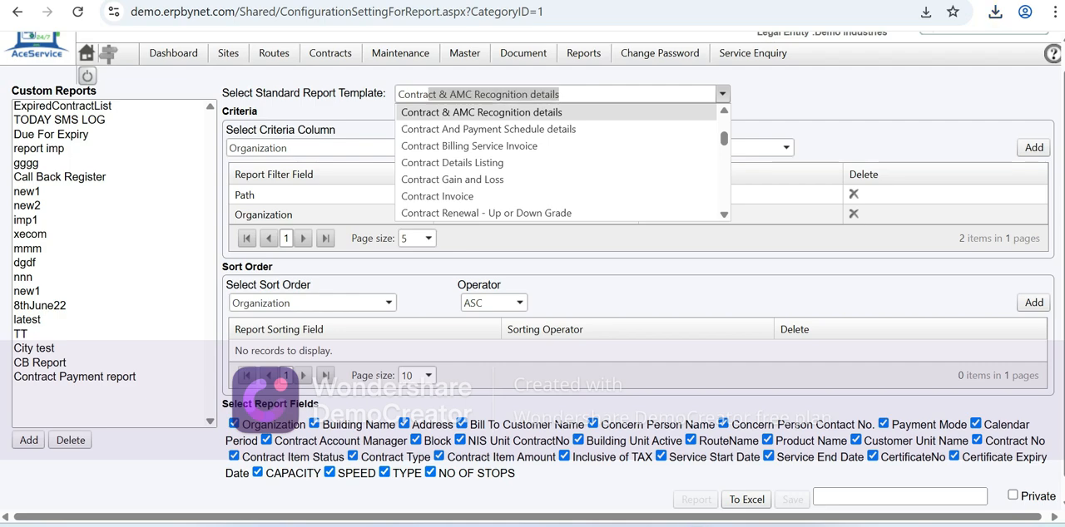
left_click(475, 164)
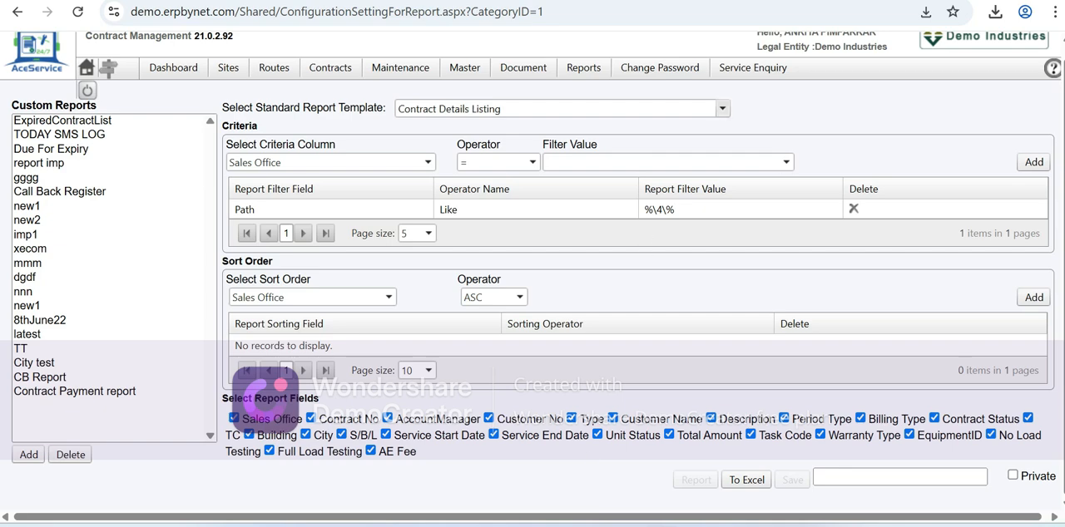
- Look through the available standard report templates, from contract and sales order reports to equipment, lift testing and building unit listings
left_click(722, 108)
scroll(487, 216, "down", 5)
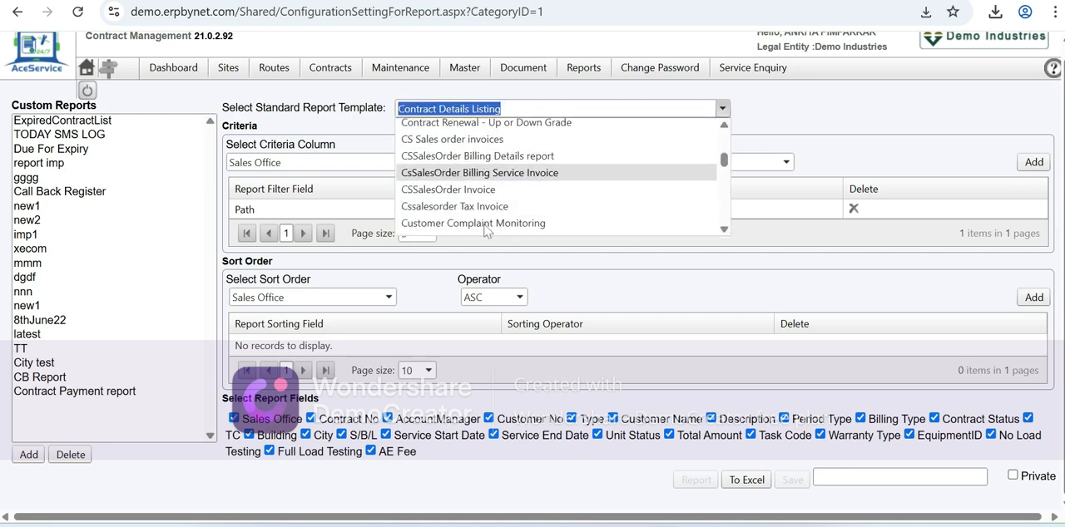
scroll(487, 228, "down", 5)
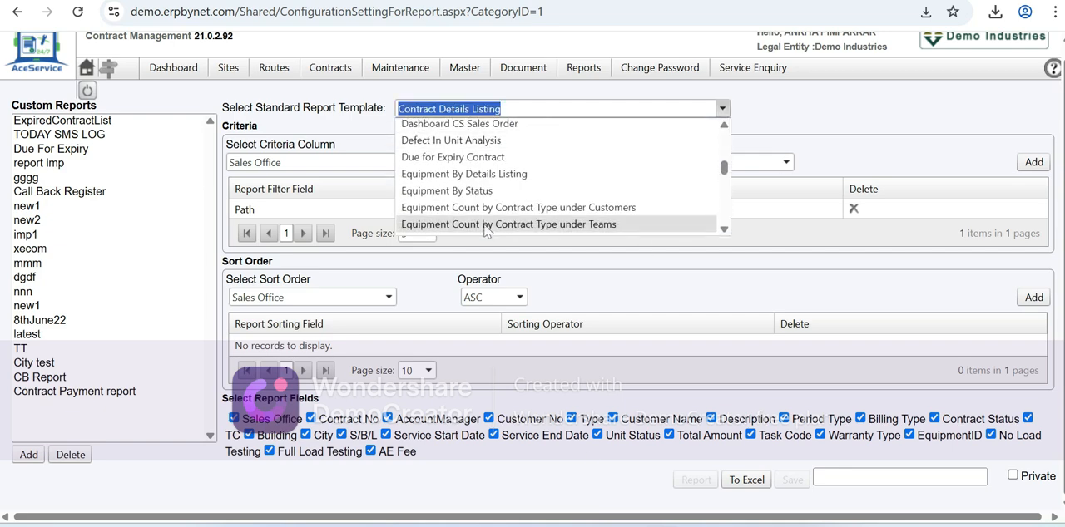
scroll(486, 231, "down", 3)
scroll(487, 231, "up", 3)
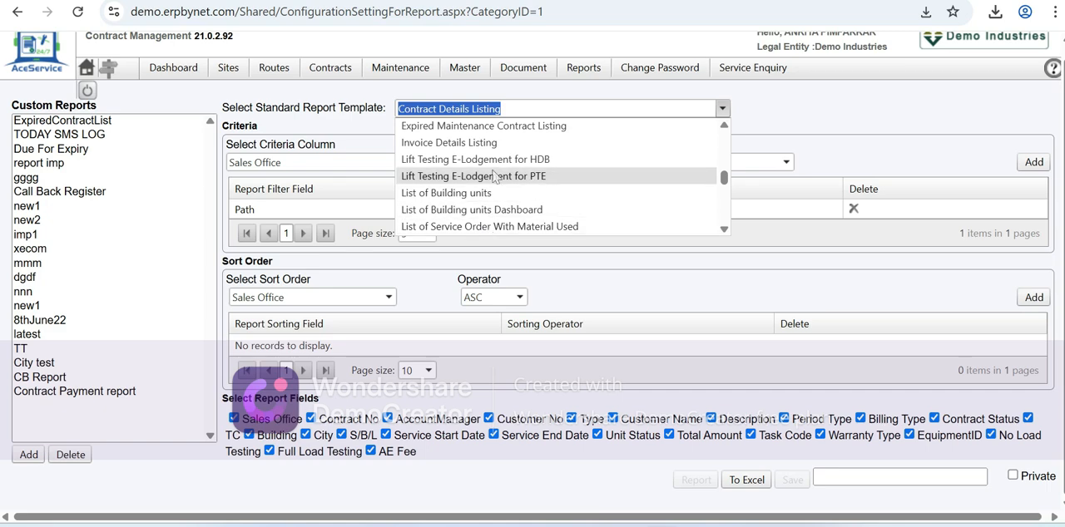
scroll(494, 177, "down", 1)
scroll(497, 193, "up", 10)
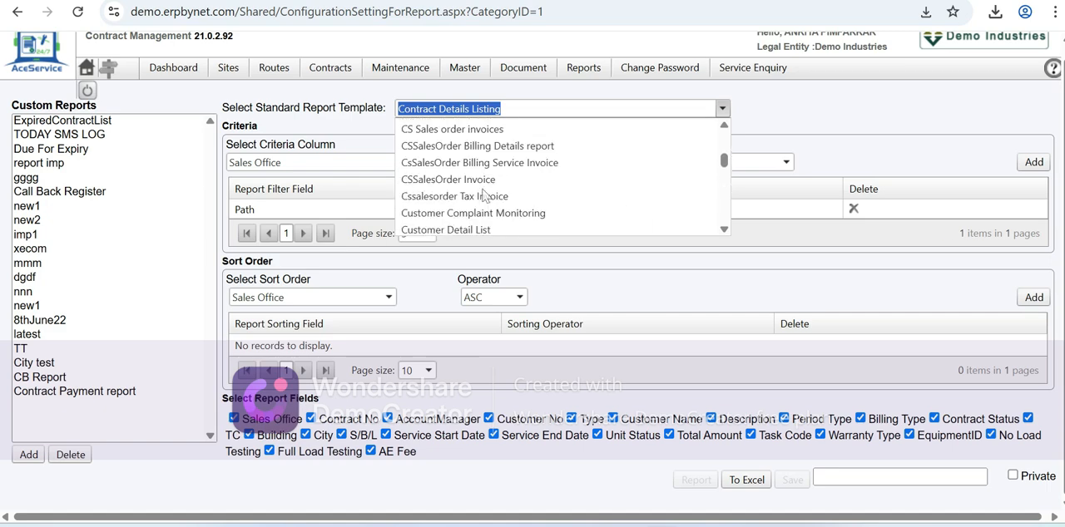
left_click(645, 291)
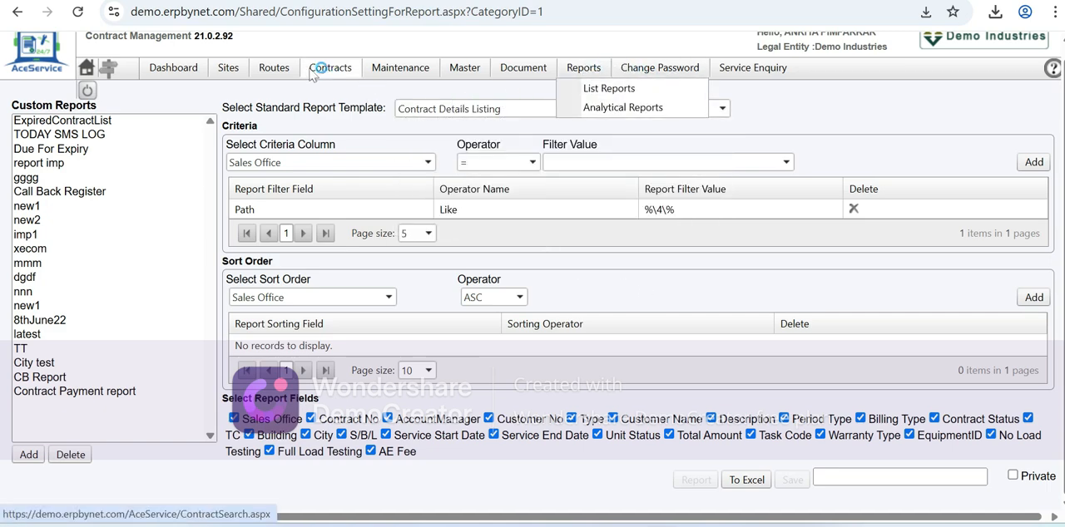
- Open the Ace Service dashboard and examine the call and unit notifications and the month-wise calls chart
left_click(172, 70)
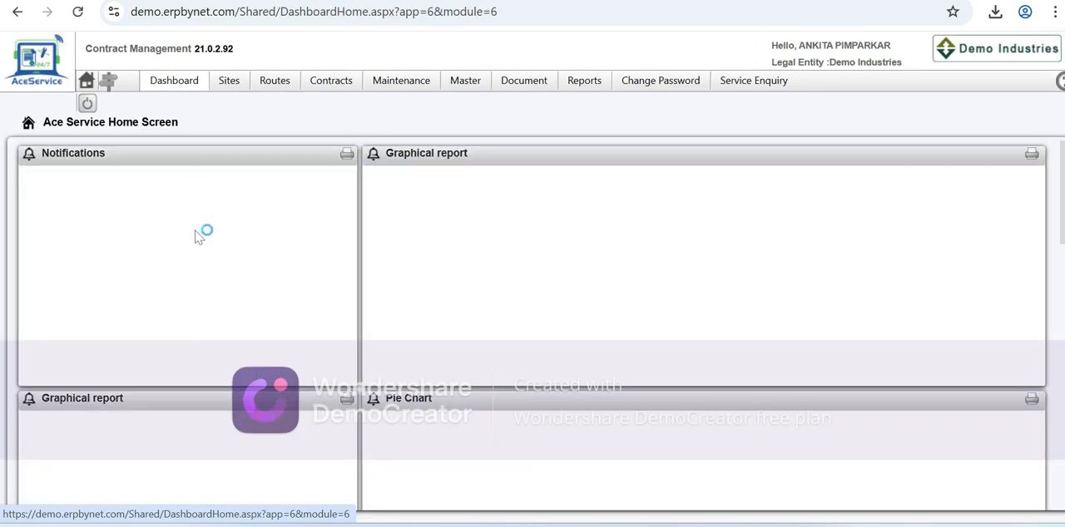
scroll(198, 254, "down", 1)
scroll(198, 253, "up", 1)
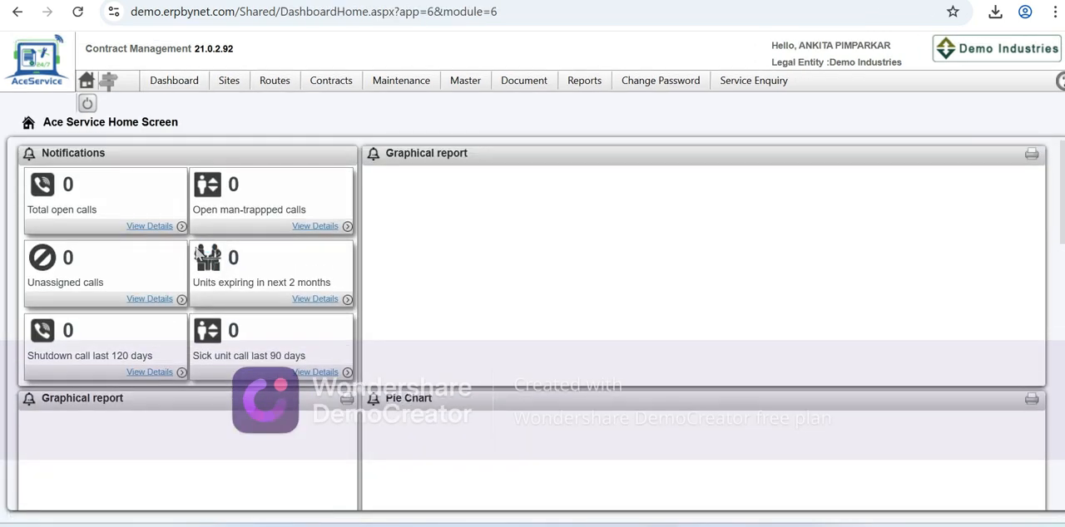
scroll(199, 254, "down", 2)
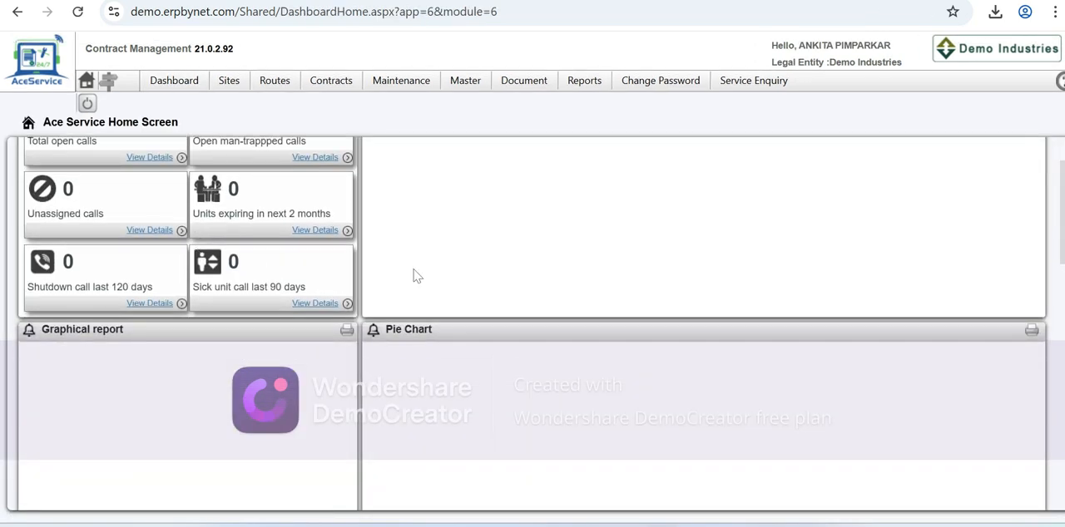
scroll(425, 286, "up", 2)
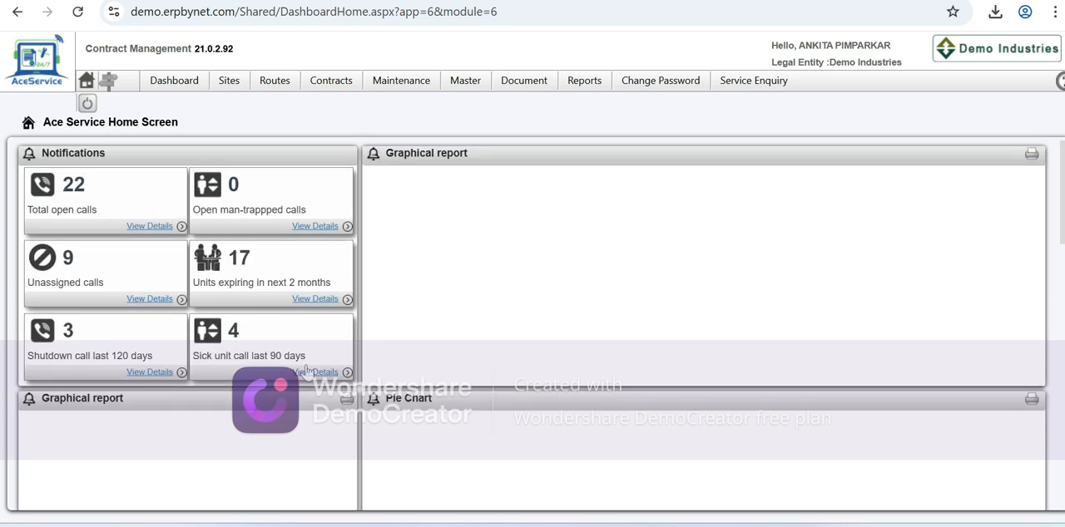
scroll(309, 398, "down", 1)
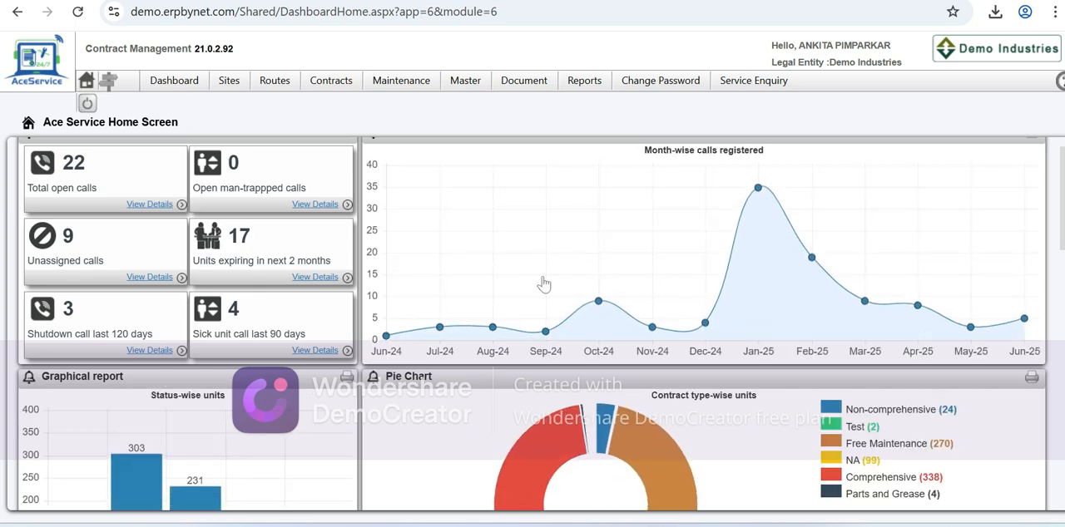
scroll(543, 284, "up", 1)
scroll(543, 284, "down", 6)
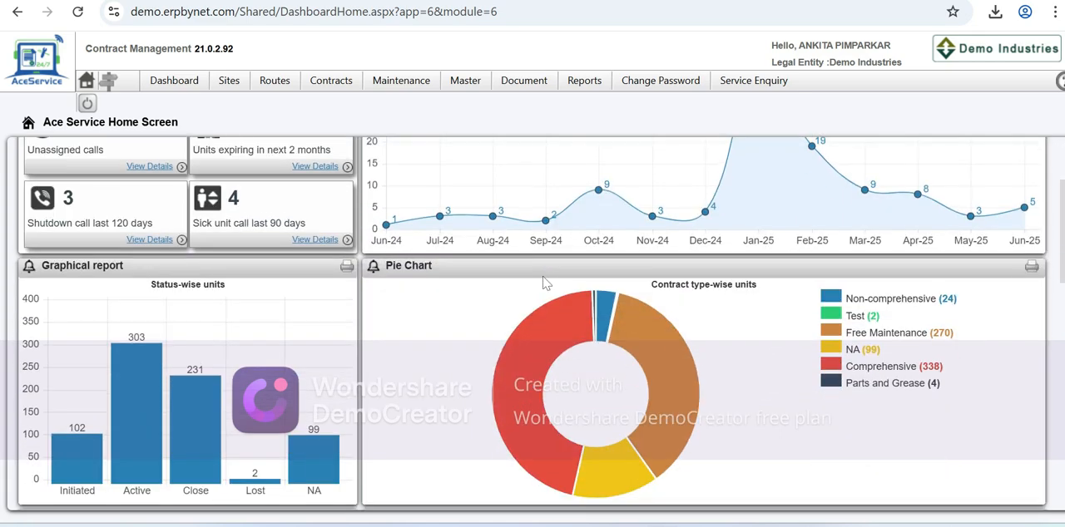
- Examine the dashboard's contract type-wise units, branch-wise shutdown calls, CB versus open calls, and DLP versus AMC charts
mouse_move(620, 331)
scroll(620, 331, "down", 1)
scroll(620, 332, "down", 1)
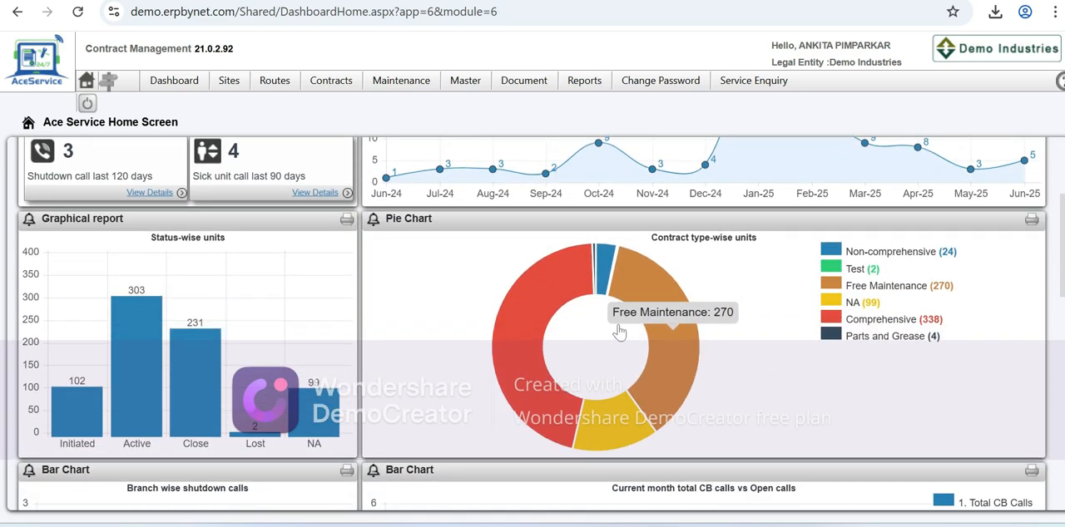
scroll(736, 341, "down", 6)
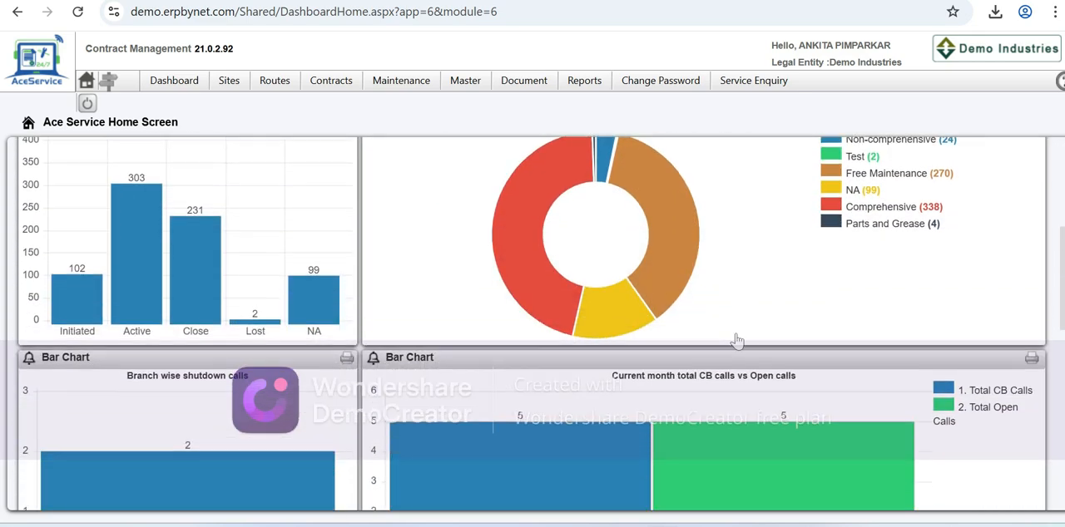
scroll(663, 354, "down", 3)
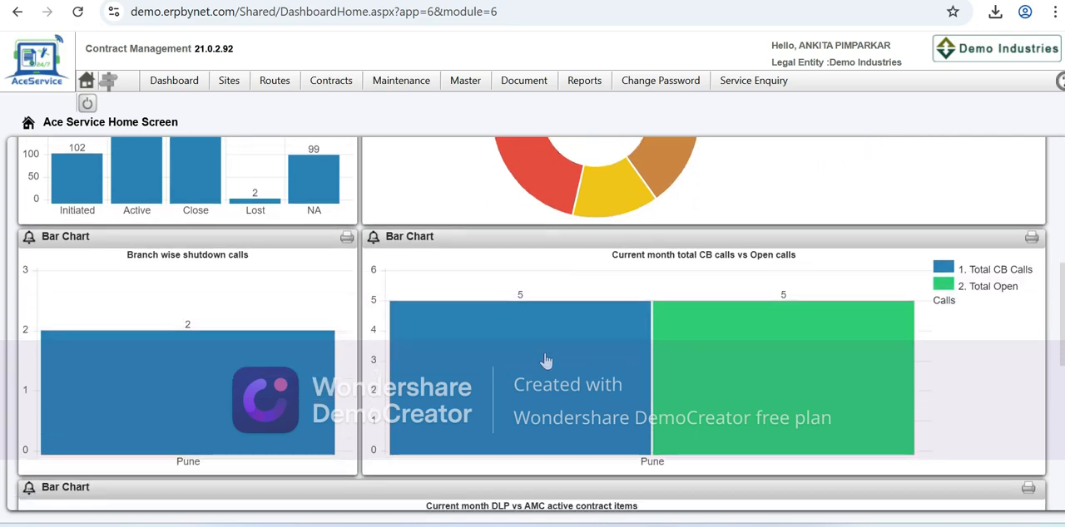
scroll(545, 360, "down", 7)
scroll(544, 359, "down", 3)
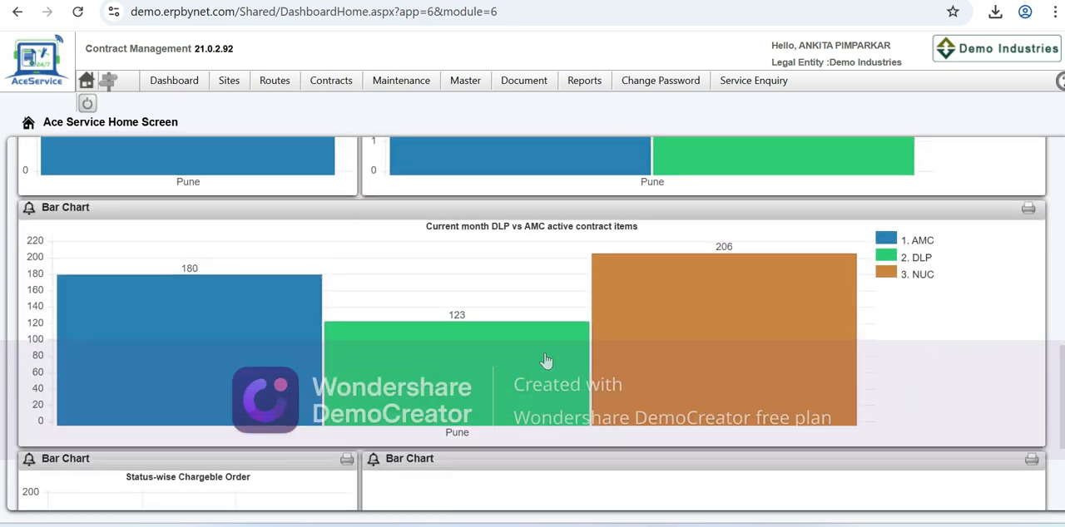
scroll(547, 359, "up", 10)
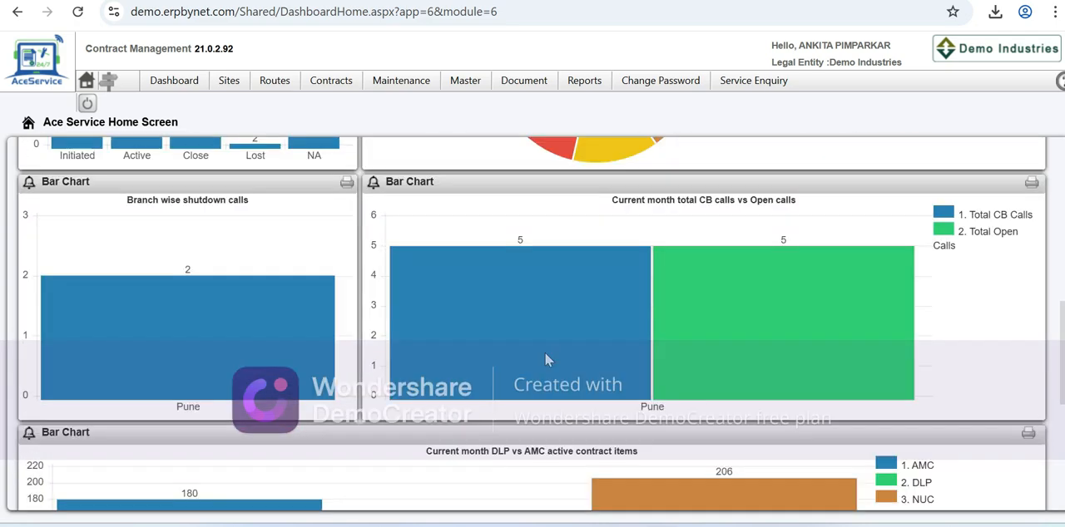